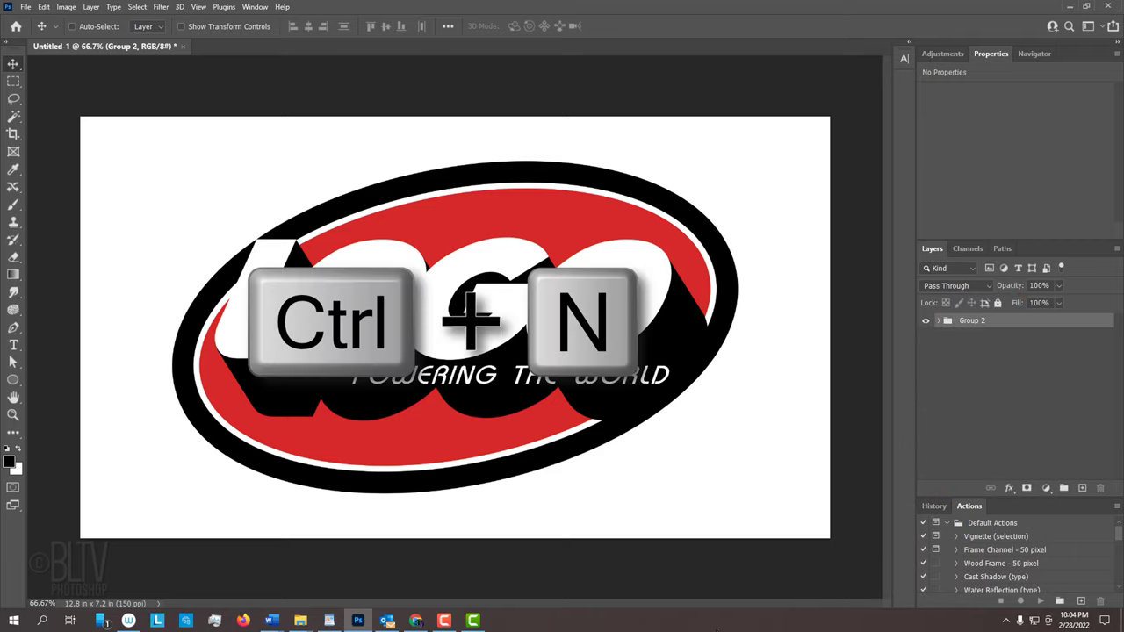
# Start a new 1920 × 1080 px document, changing resolution to 150 ppi and background to White.
pyautogui.hotkey('ctrl', 'n')
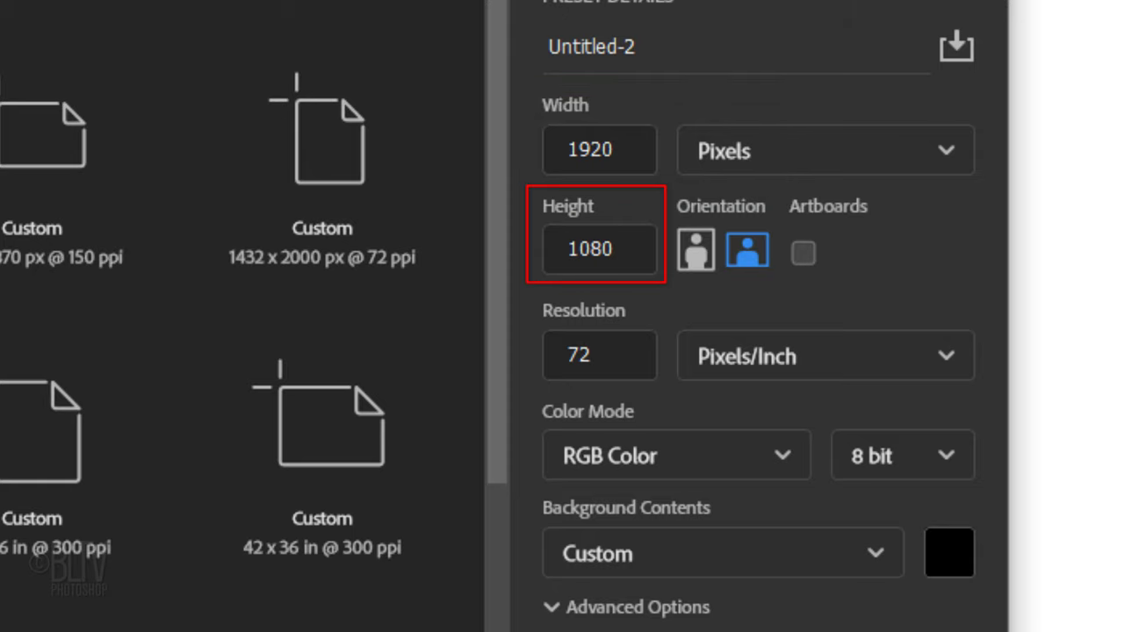
pyautogui.click(625, 355)
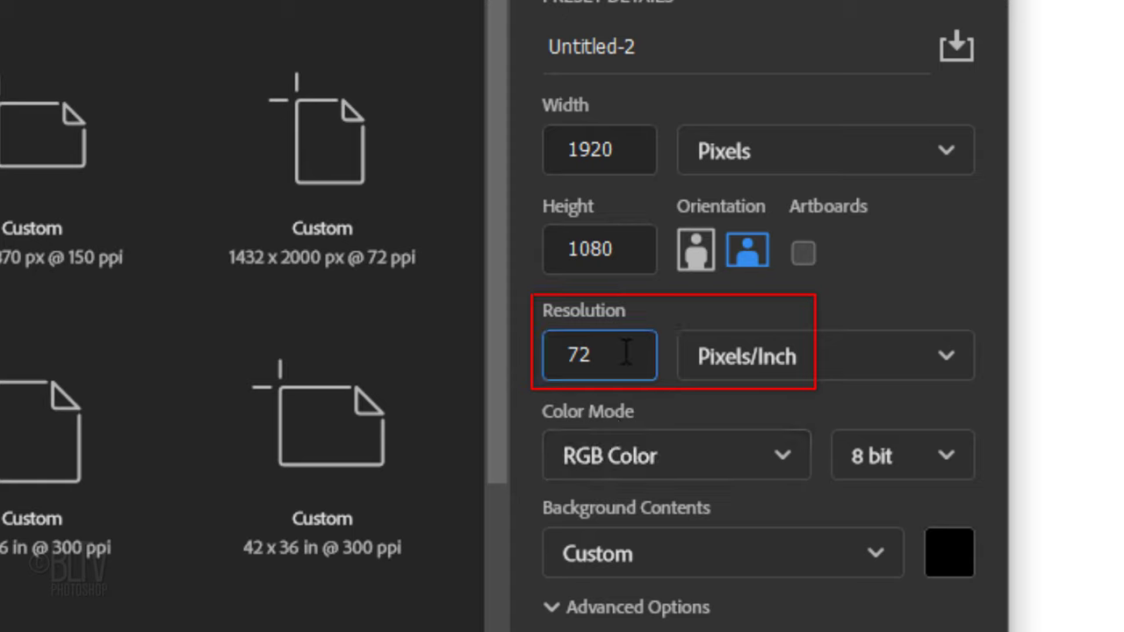
pyautogui.press('BackSpace')
pyautogui.press('BackSpace')
pyautogui.write('150')
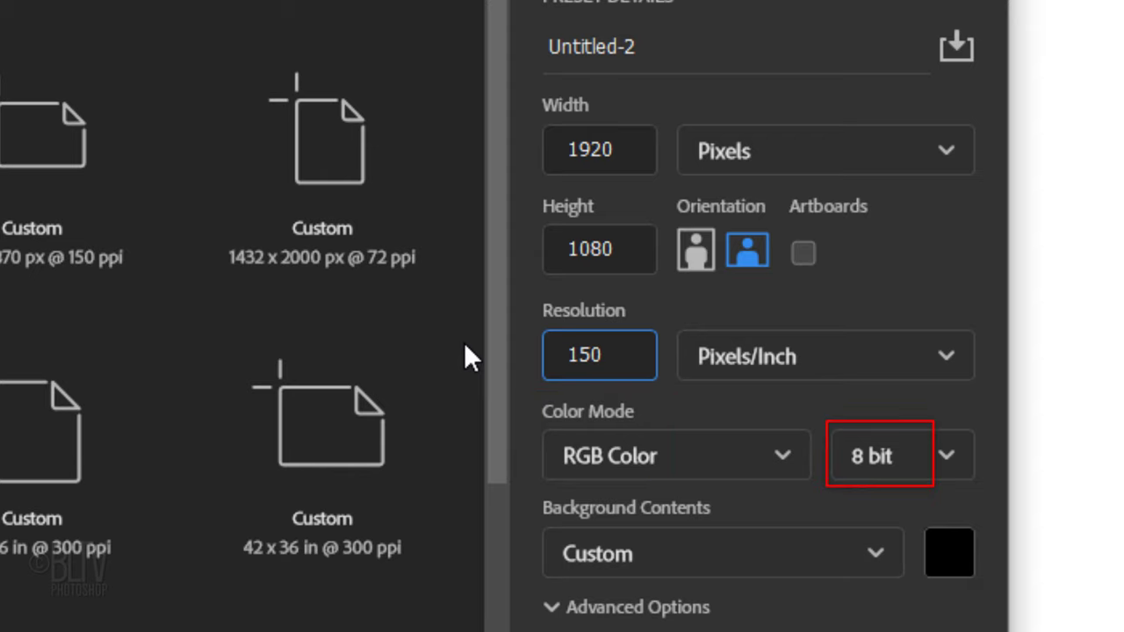
pyautogui.click(696, 556)
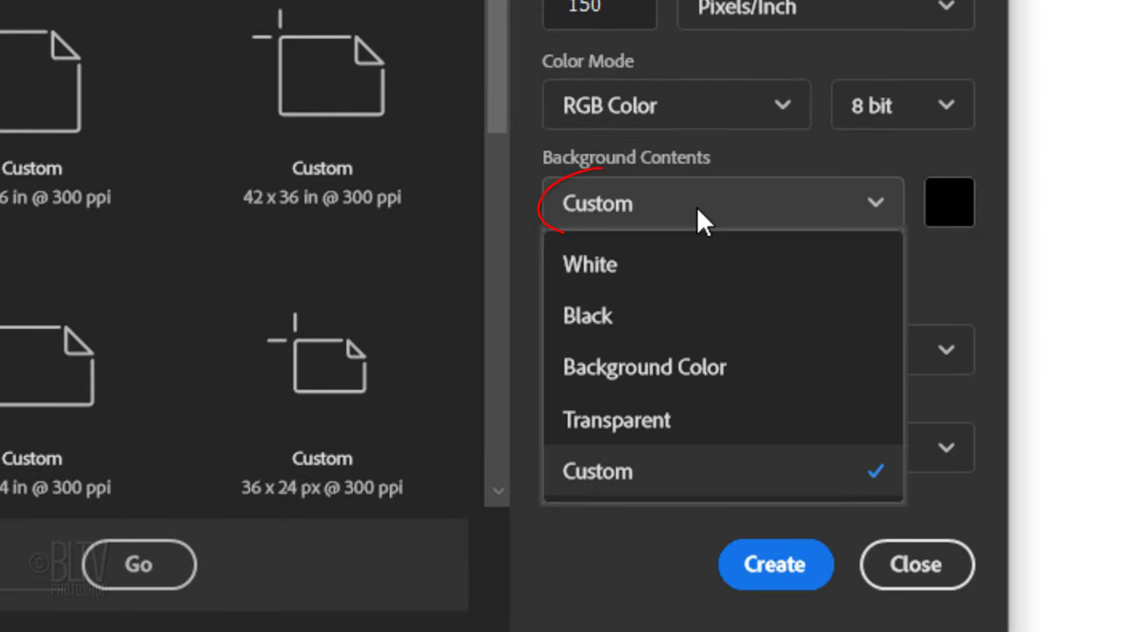
pyautogui.click(603, 268)
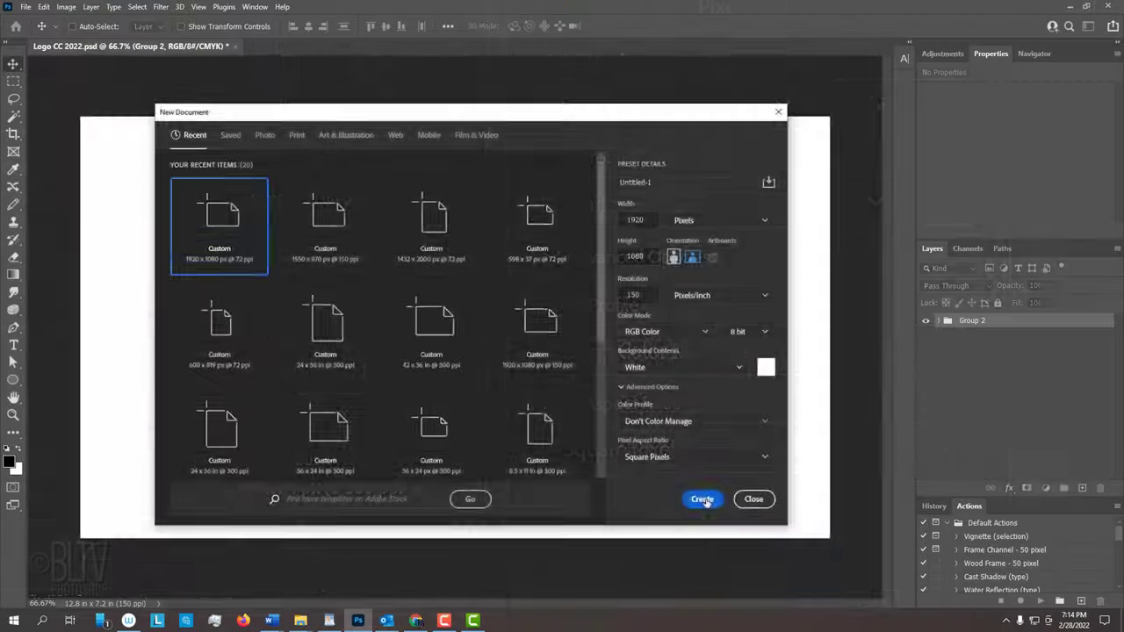
# Create the blank document and ready the Horizontal Type Tool in Bauhaus-Heavy-Bold 250 pt, black.
pyautogui.click(777, 566)
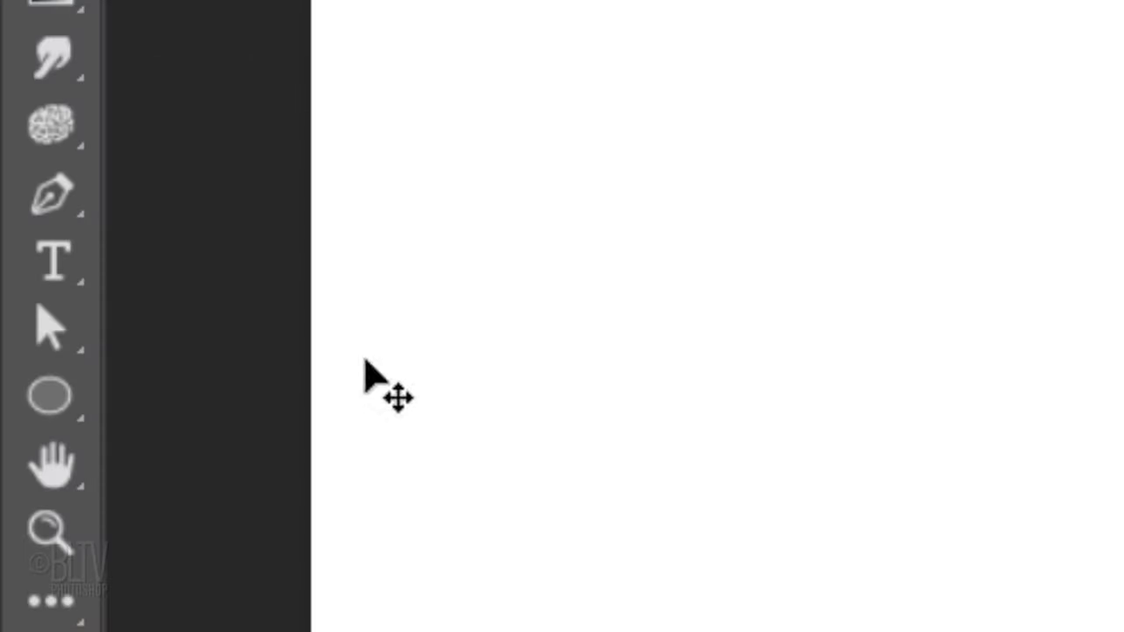
pyautogui.rightClick(50, 272)
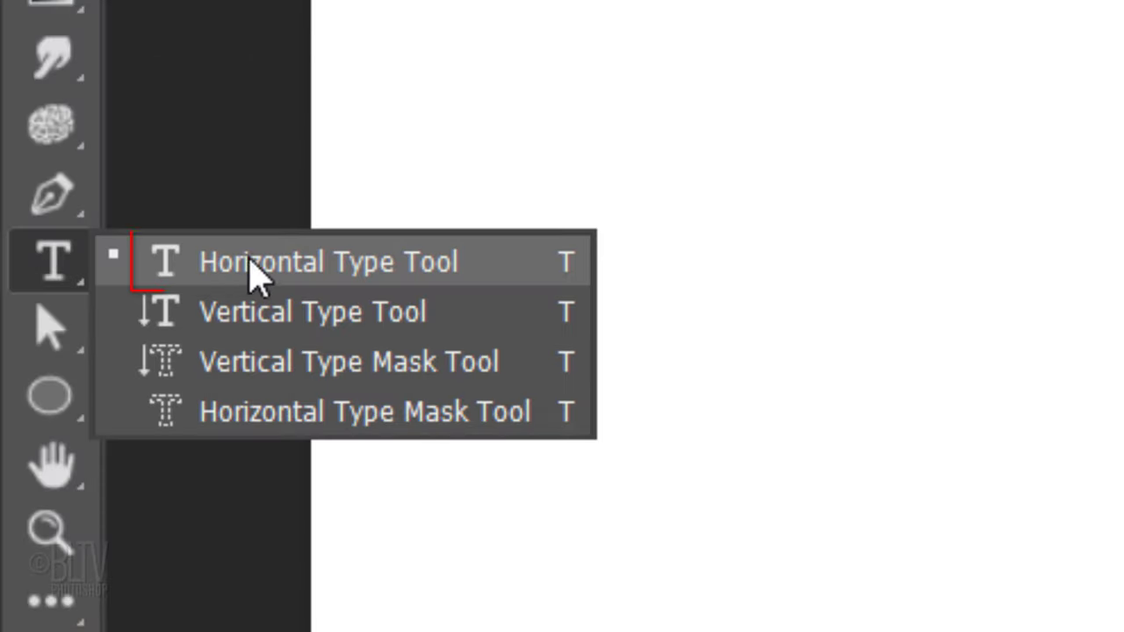
pyautogui.click(312, 274)
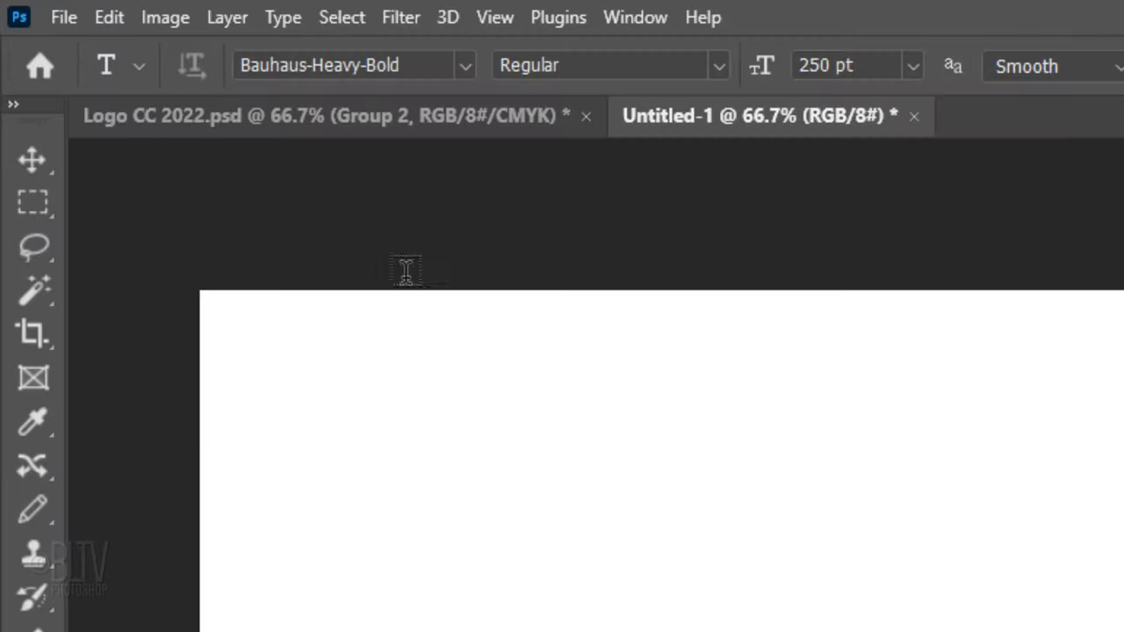
pyautogui.click(465, 62)
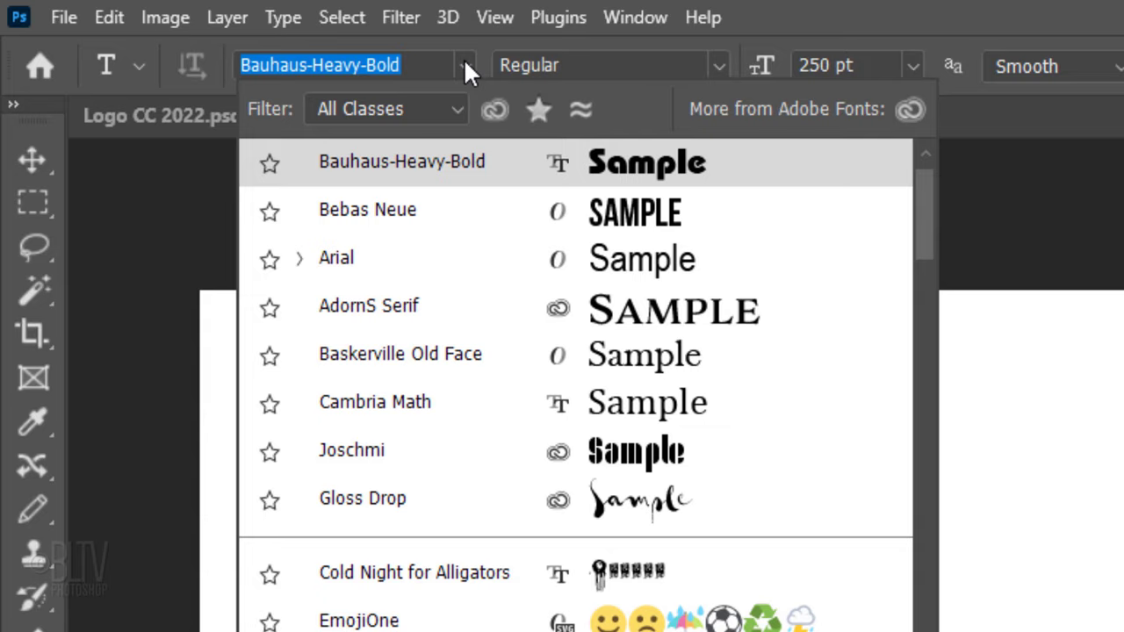
pyautogui.click(466, 62)
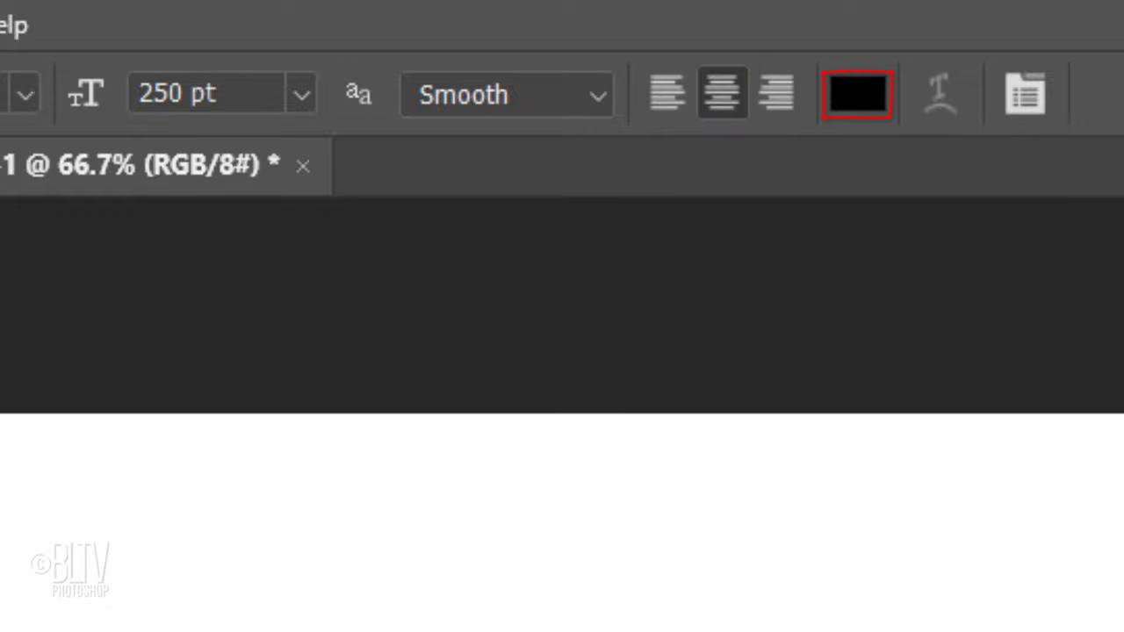
pyautogui.click(853, 100)
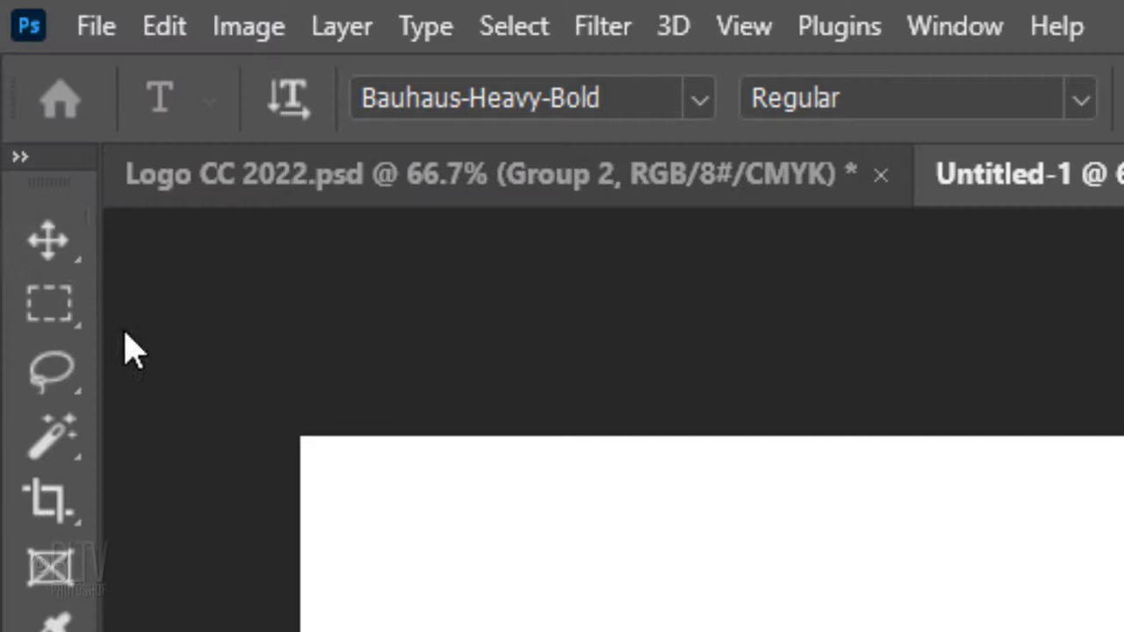
# Move LOGO lower, rotate it 45° with Free Transform, nudge it into place and commit.
pyautogui.click(45, 242)
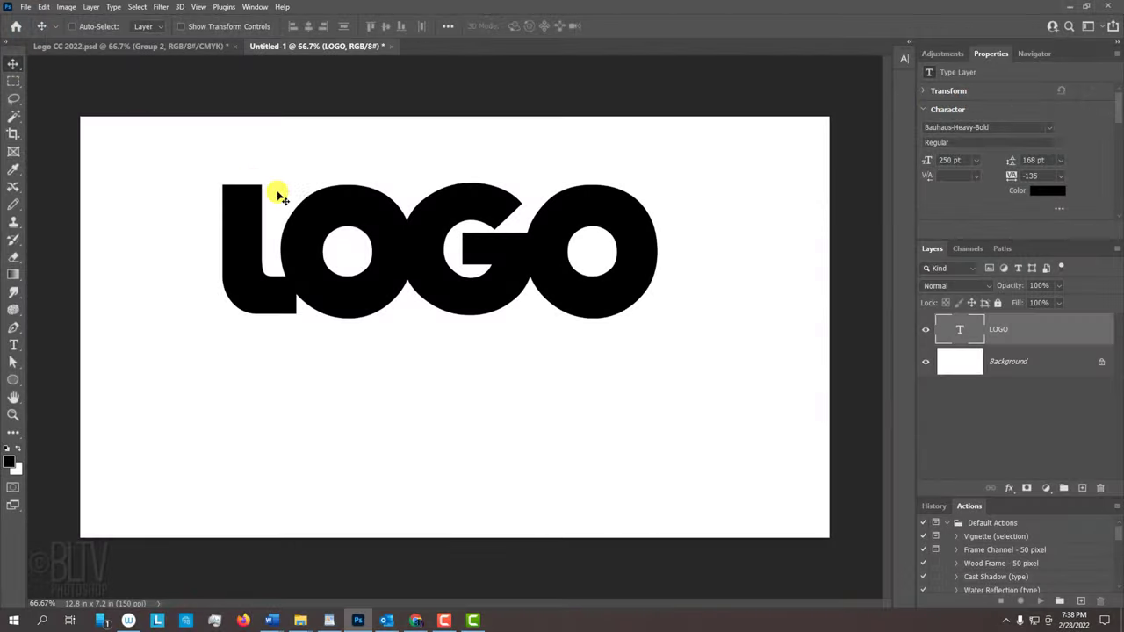
pyautogui.moveTo(427, 255); pyautogui.dragTo(449, 312)
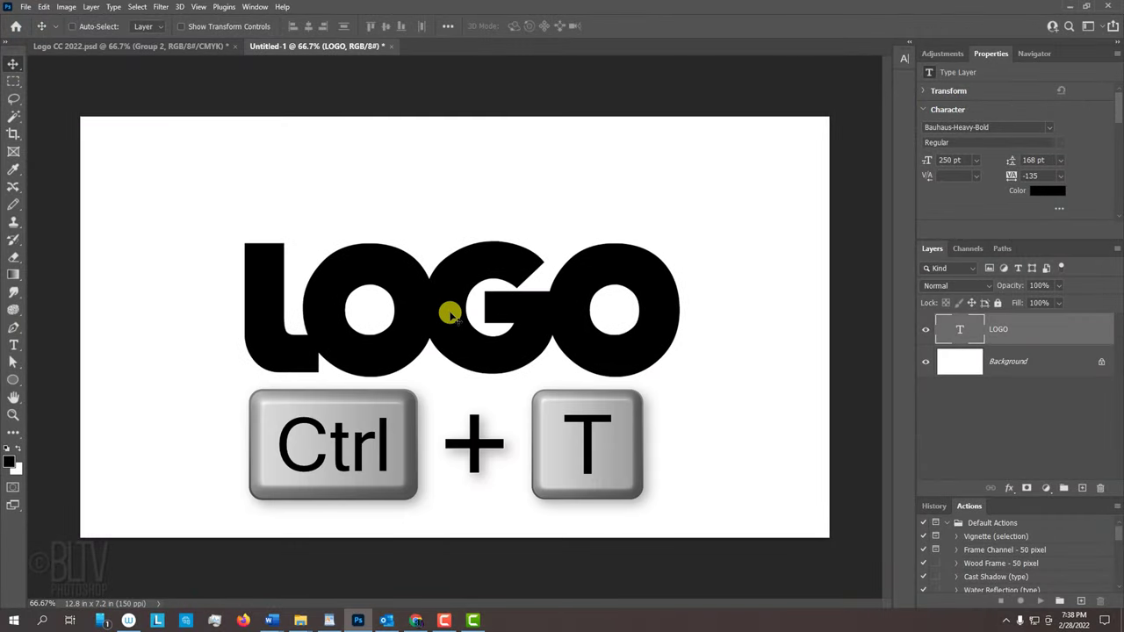
pyautogui.hotkey('ctrl', 't')
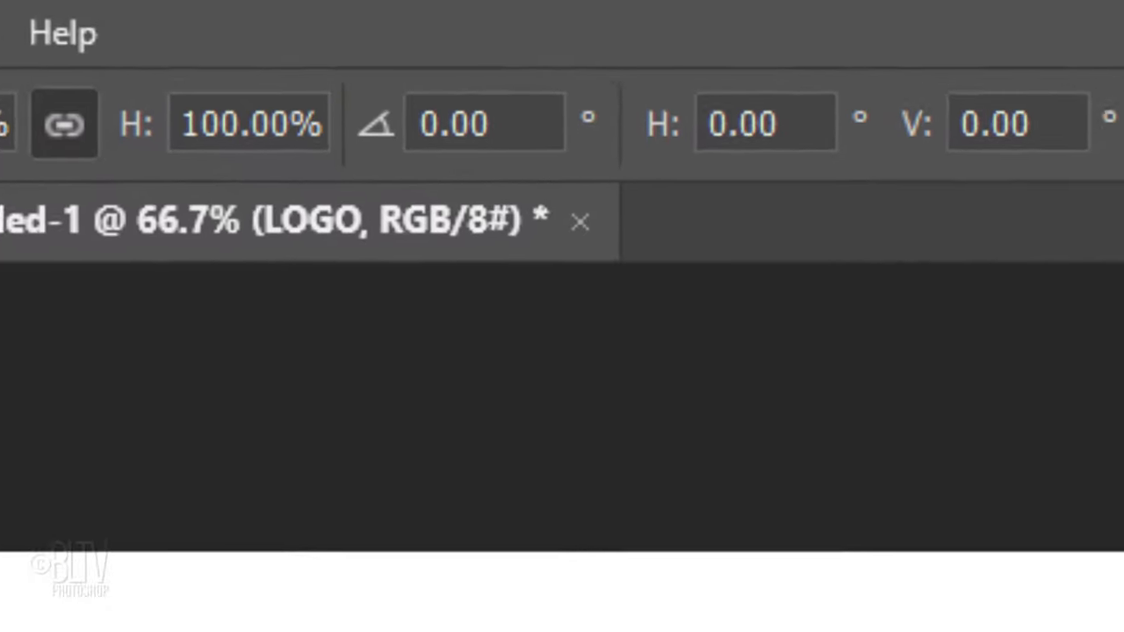
pyautogui.click(518, 113)
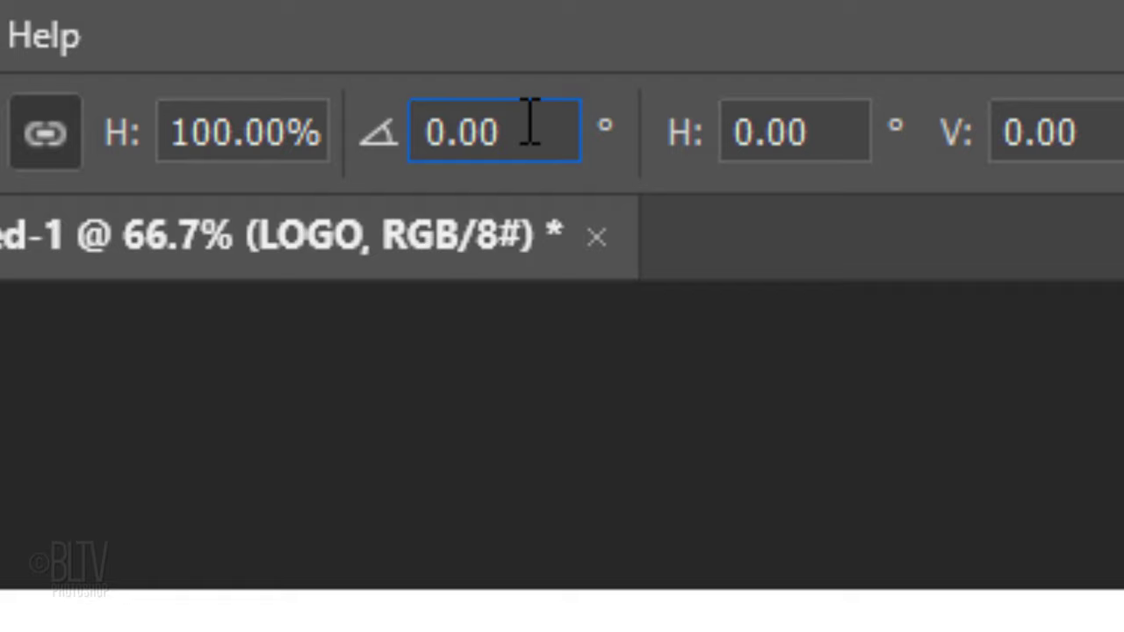
pyautogui.doubleClick(530, 123)
pyautogui.write('45')
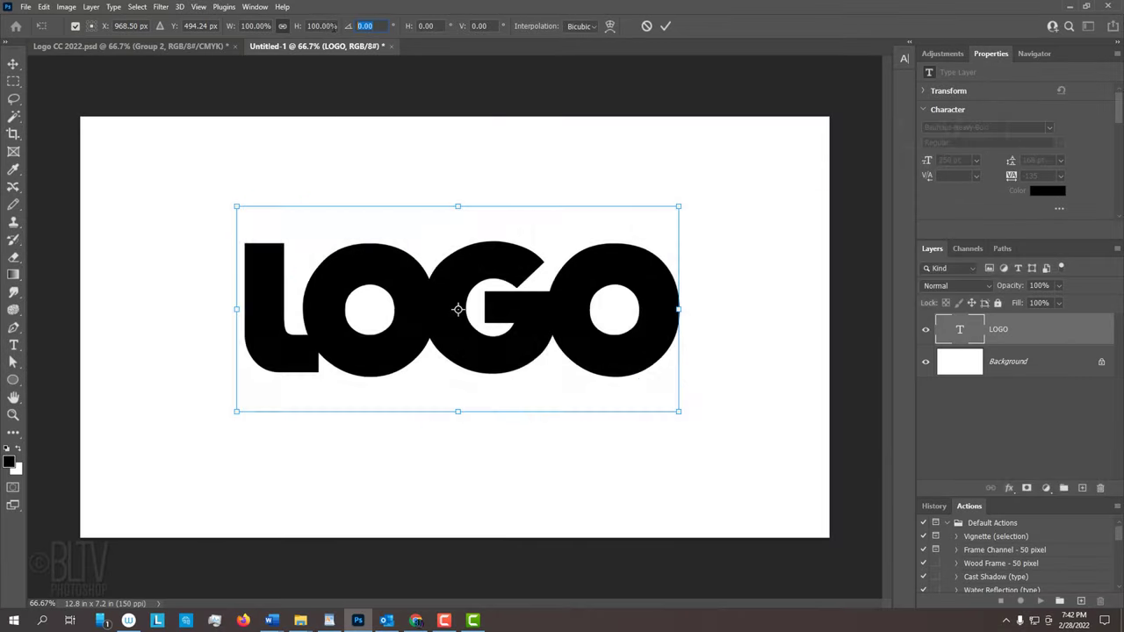
pyautogui.press('Return')
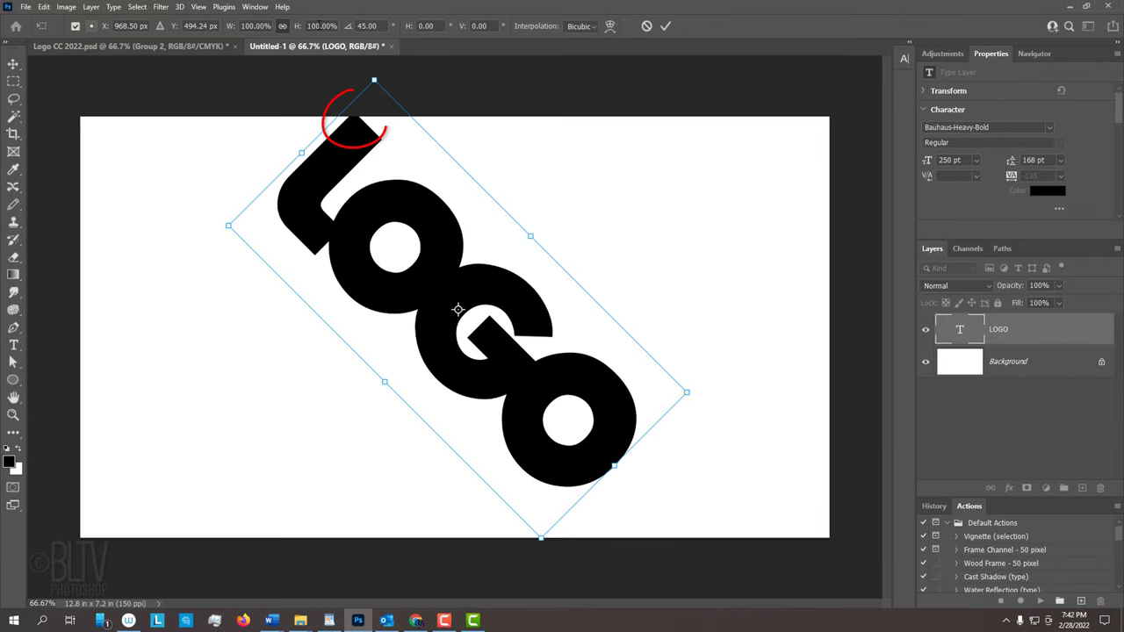
pyautogui.moveTo(384, 179); pyautogui.dragTo(386, 187)
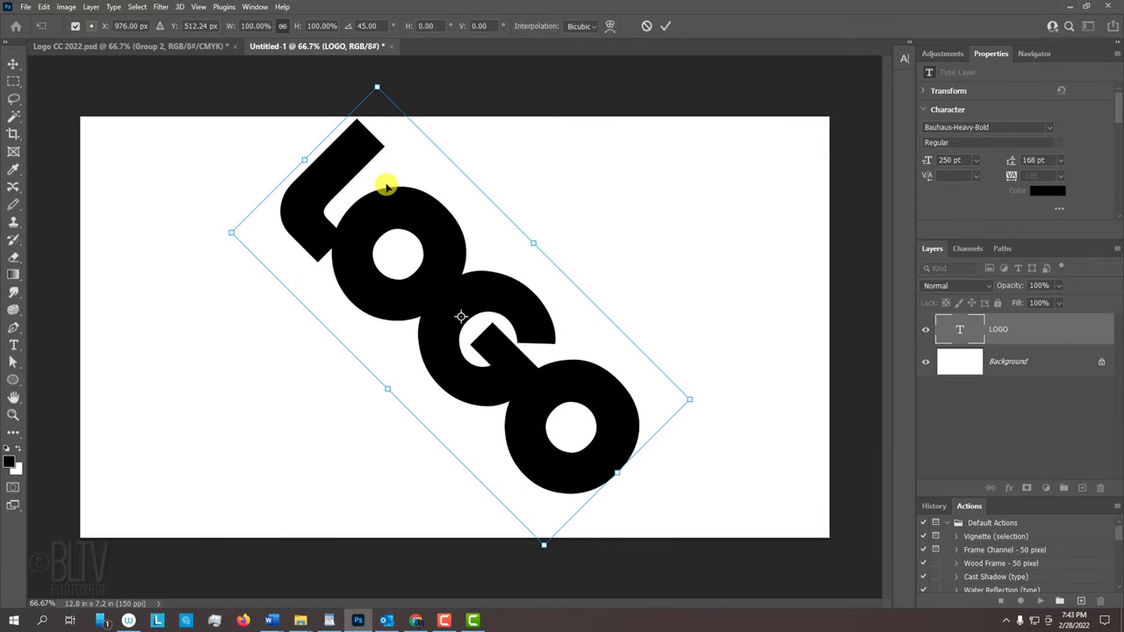
pyautogui.press('Return')
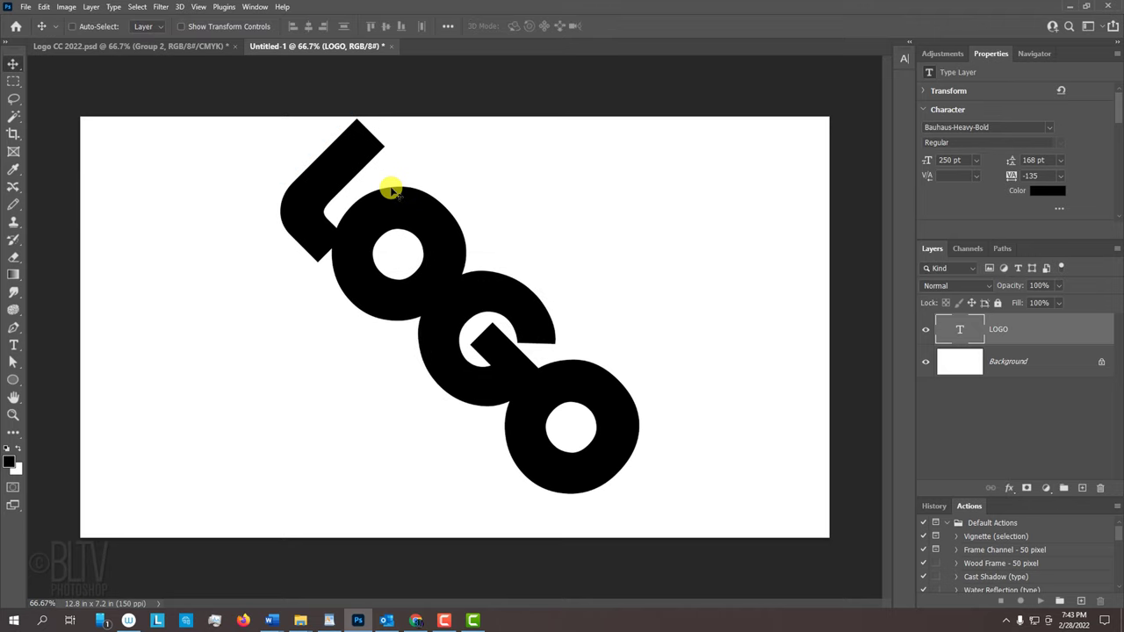
# Duplicate LOGO repeatedly with Alt+Down, stacking nudged copies up to LOGO copy 112.
pyautogui.hotkey('alt', 'Down')
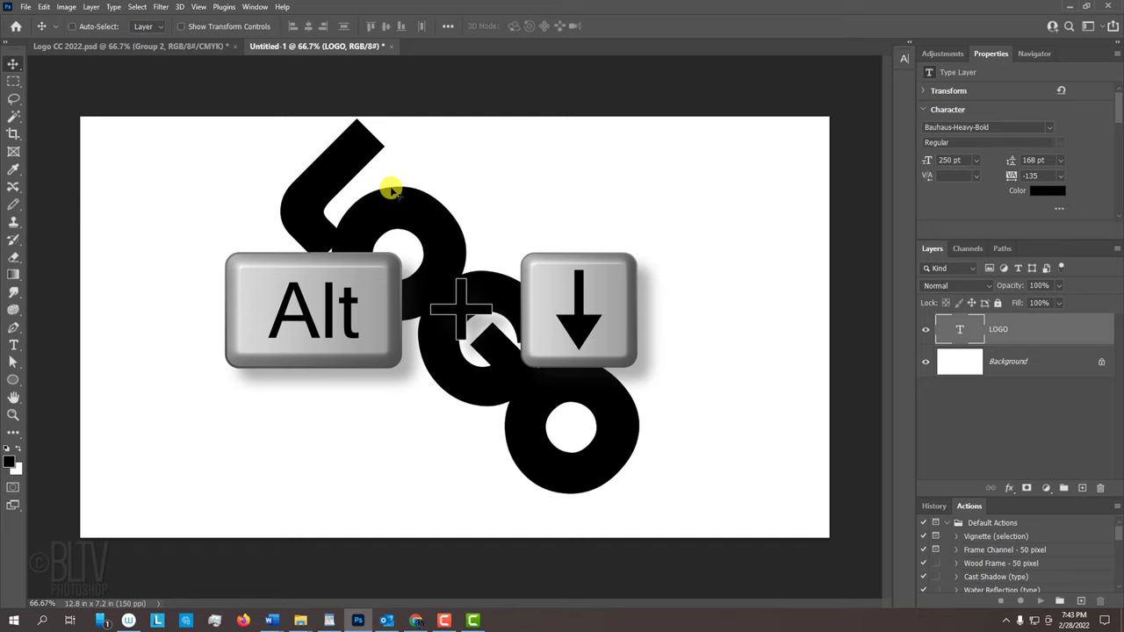
pyautogui.hotkey('alt', 'Down')
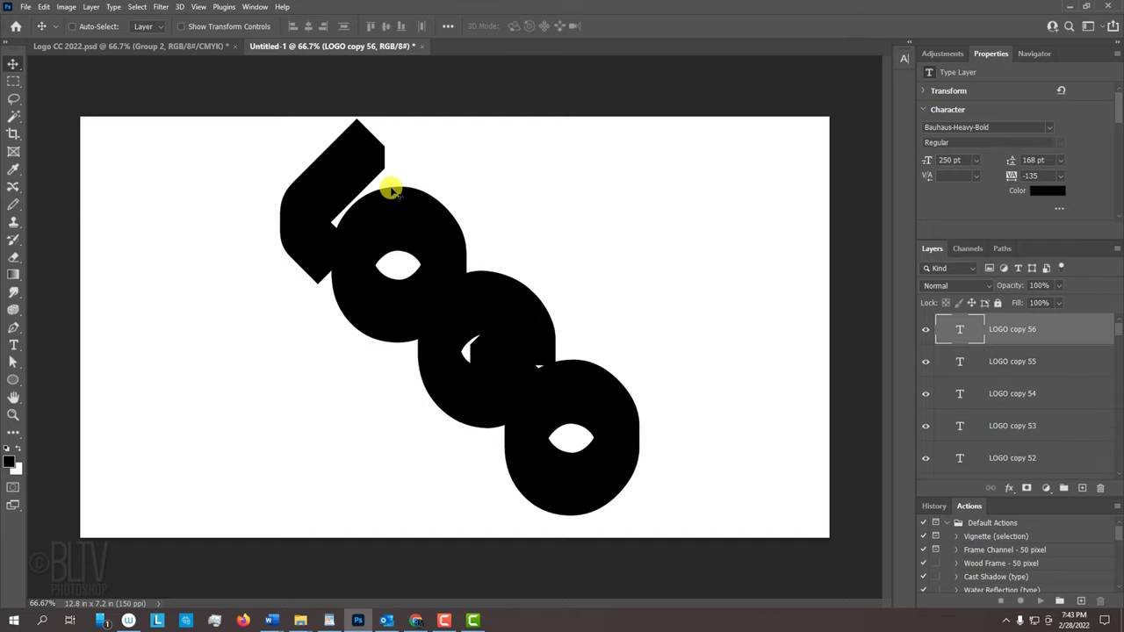
pyautogui.hotkey('alt', 'Down')
pyautogui.hotkey('alt', 'Down')
pyautogui.hotkey('alt', 'Down')
pyautogui.hotkey('alt', 'Down')
pyautogui.hotkey('alt', 'Down')
pyautogui.hotkey('alt', 'Down')
pyautogui.hotkey('alt', 'Down')
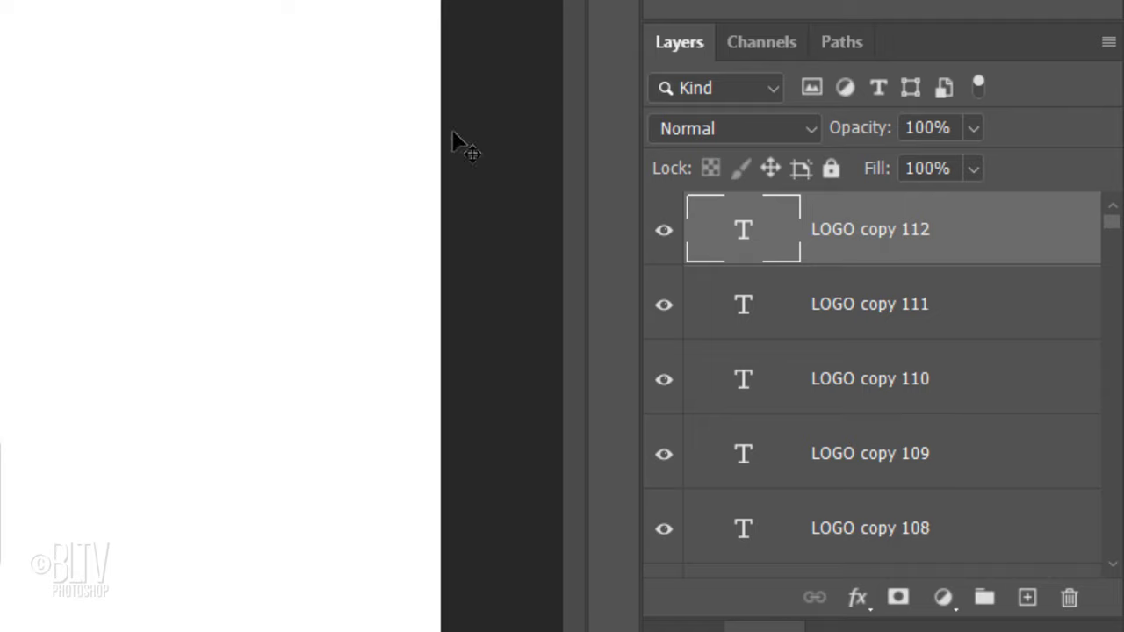
# Merge all the LOGO copies into one layer and move it below the LOGO text.
pyautogui.moveTo(1113, 230); pyautogui.dragTo(1065, 567)
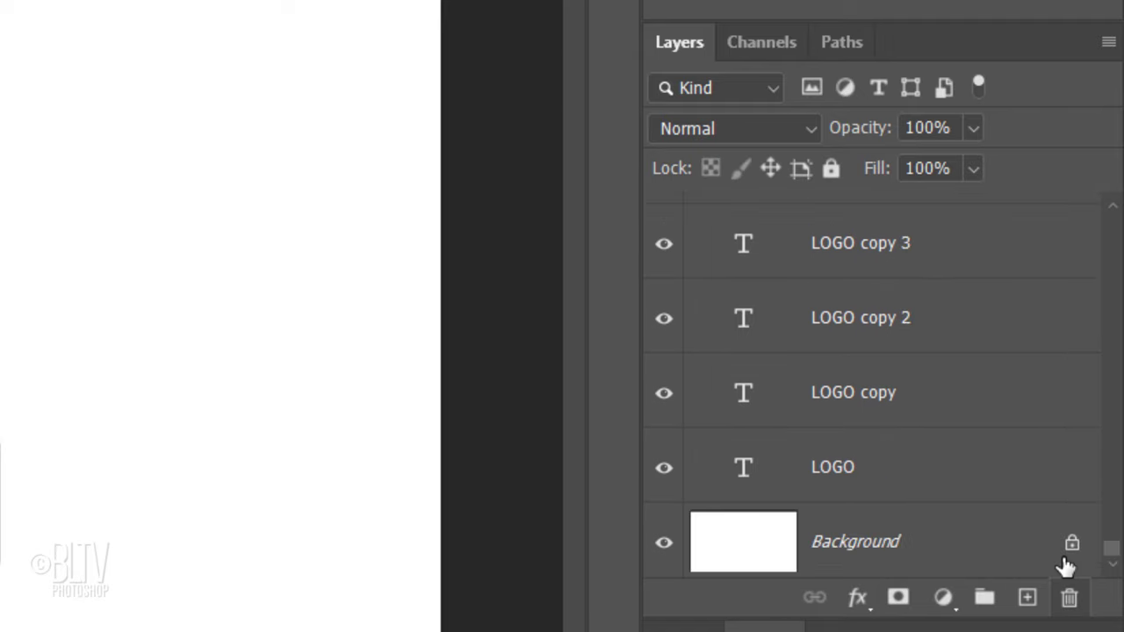
pyautogui.keyDown('shift'); pyautogui.click(950, 399); pyautogui.keyUp('shift')
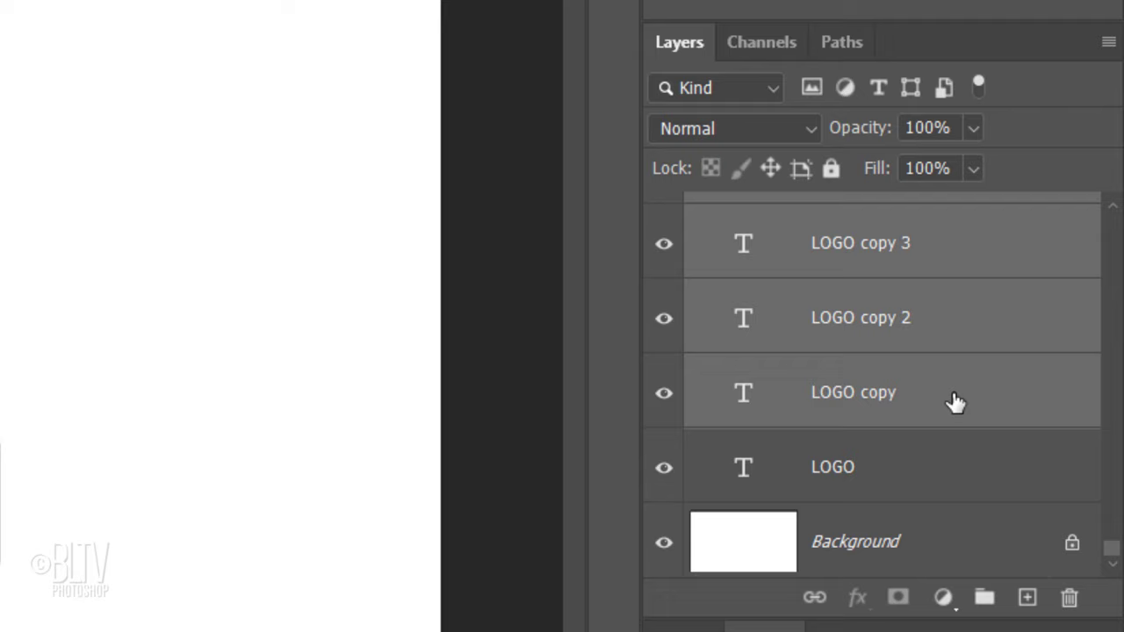
pyautogui.hotkey('ctrl', 'e')
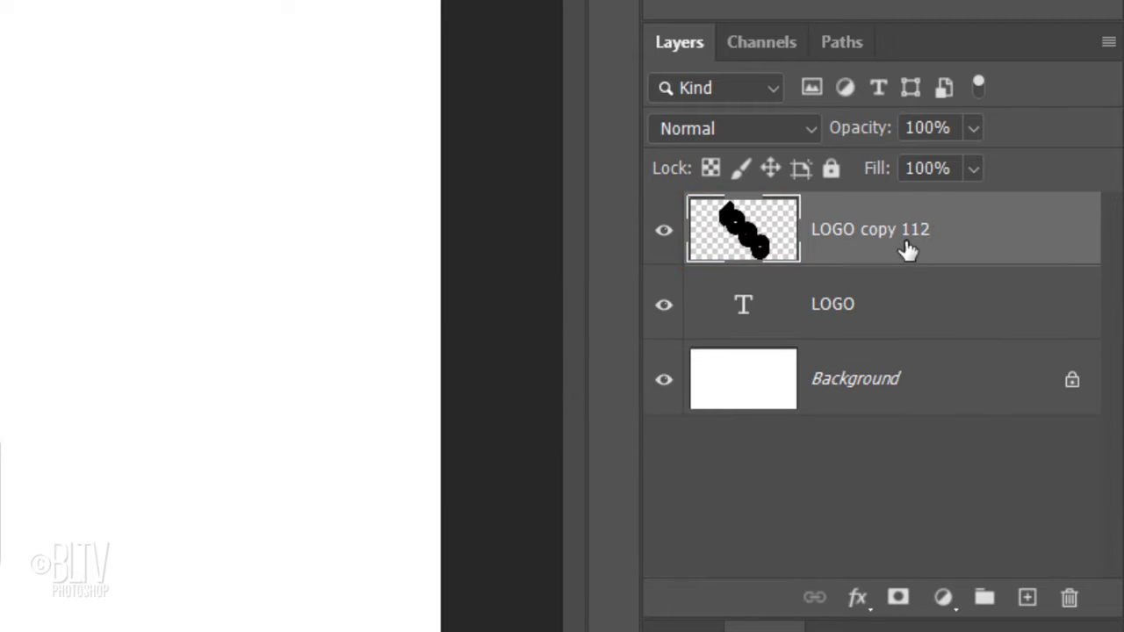
pyautogui.moveTo(907, 248); pyautogui.dragTo(914, 345)
# Recolour the LOGO text white by swapping foreground and background colours.
pyautogui.doubleClick(744, 236)
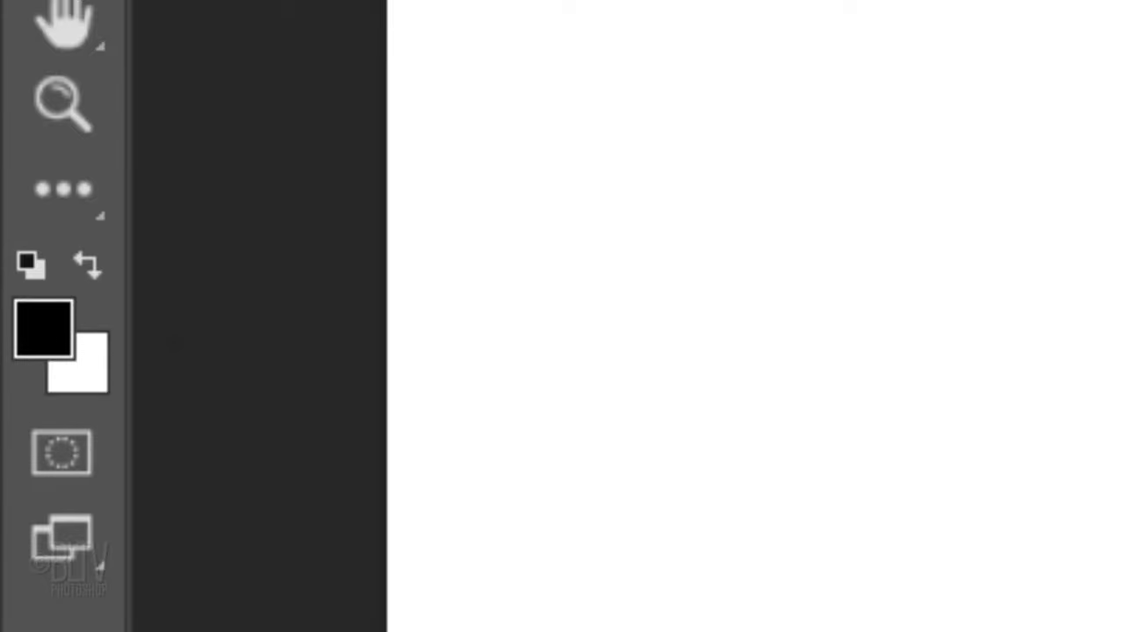
pyautogui.click(88, 263)
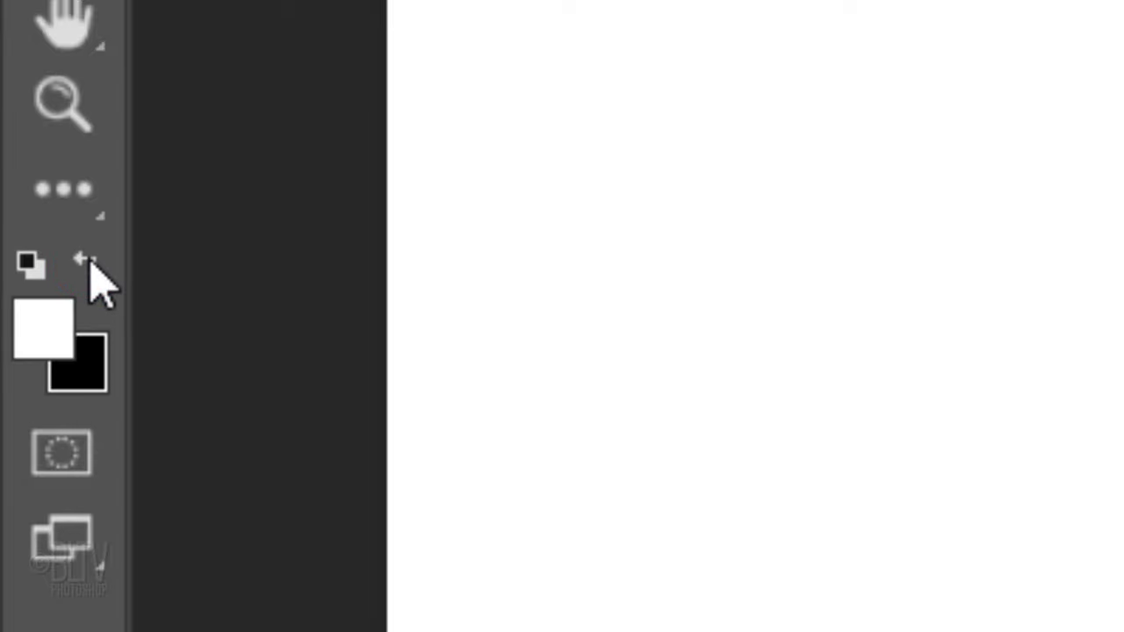
pyautogui.press('Return')
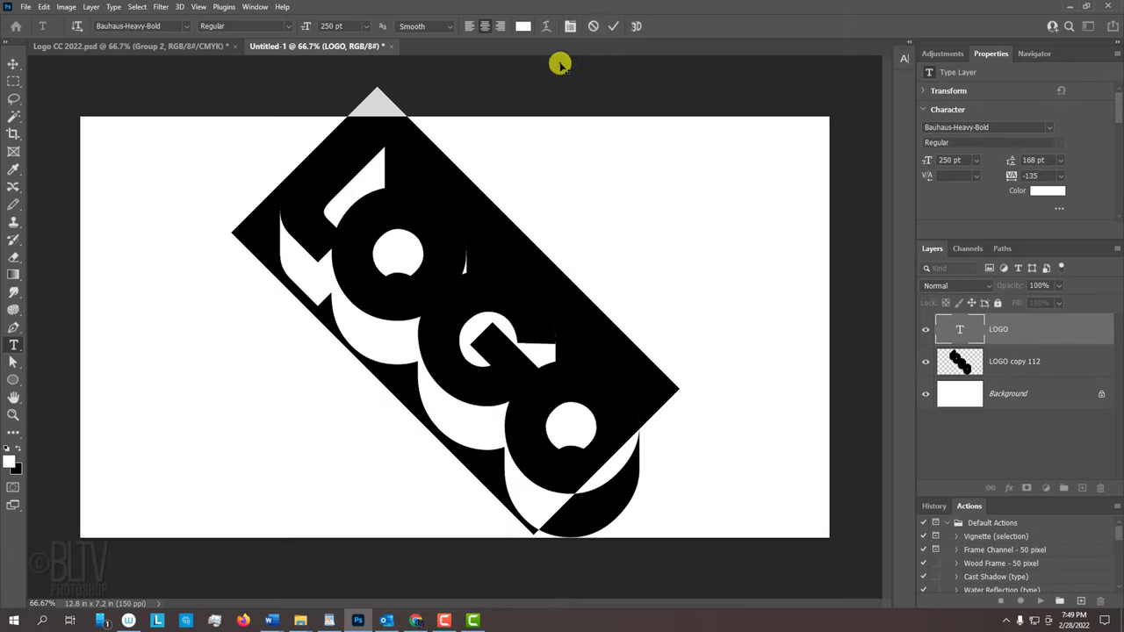
# Select LOGO together with LOGO copy 112 and rotate both -45° so the word reads level.
pyautogui.click(612, 25)
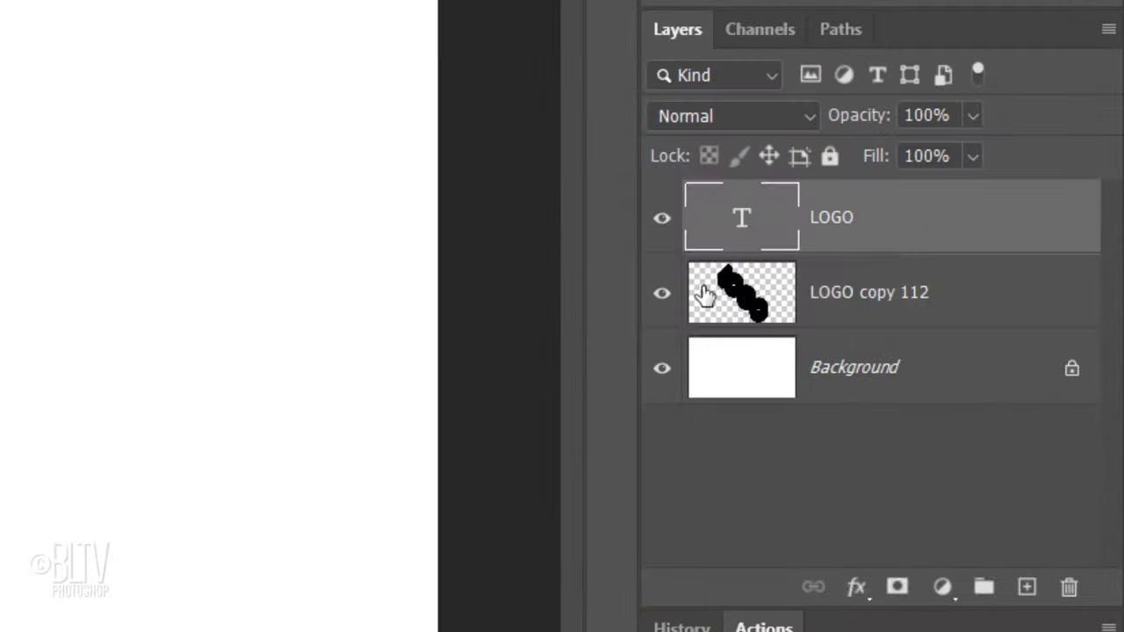
pyautogui.keyDown('shift'); pyautogui.click(962, 364); pyautogui.keyUp('shift')
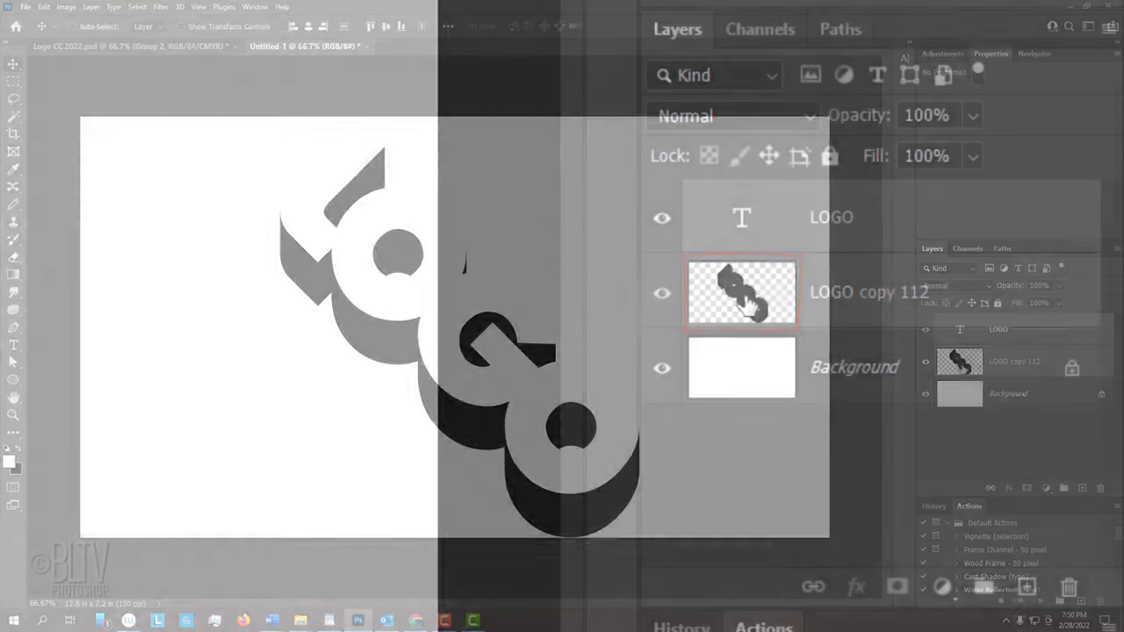
pyautogui.hotkey('ctrl', 't')
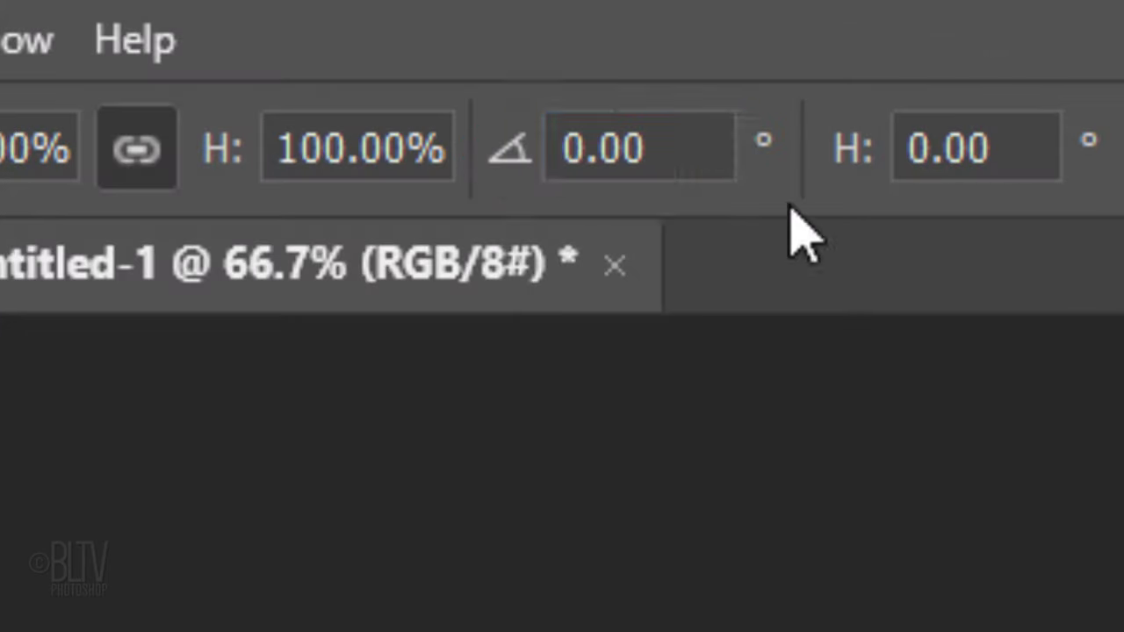
pyautogui.click(385, 26)
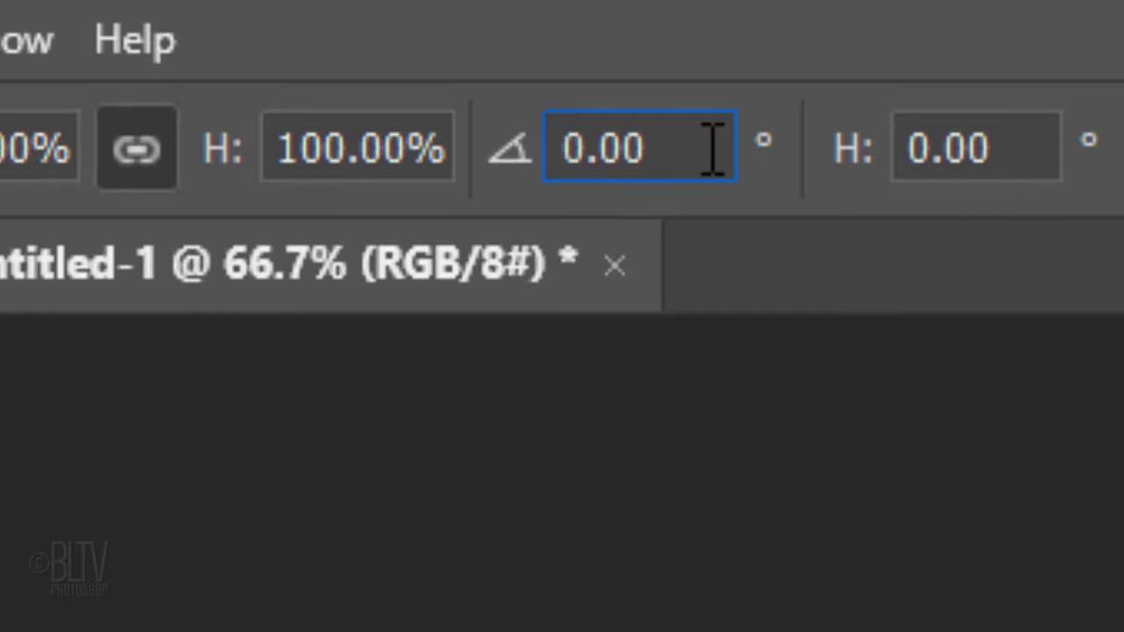
pyautogui.click(499, 153)
pyautogui.write('-45')
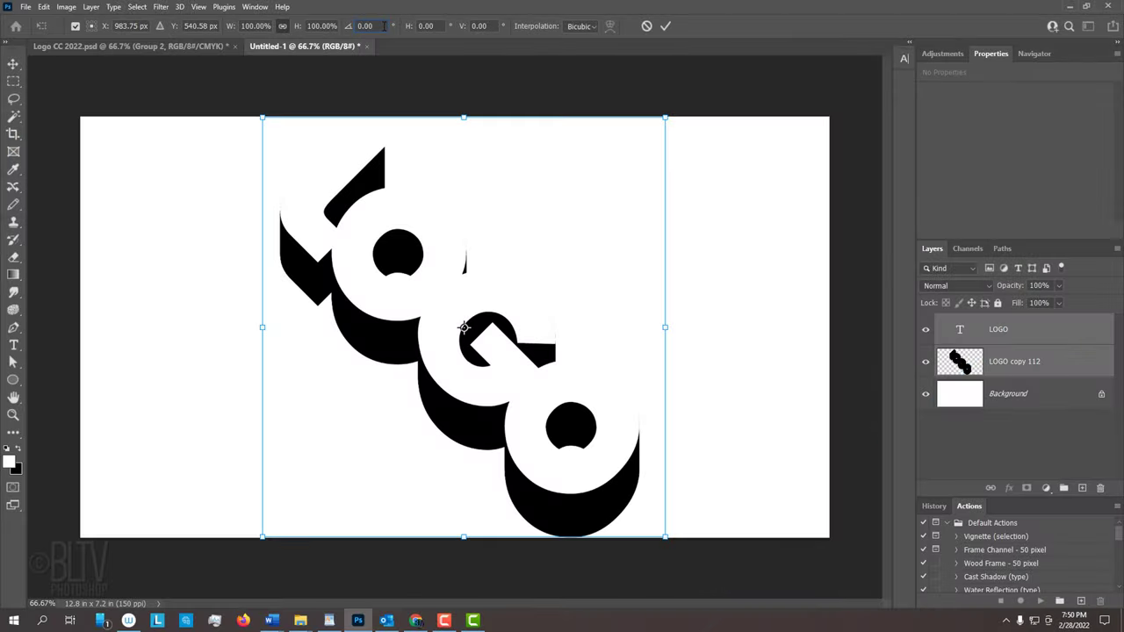
pyautogui.press('Tab')
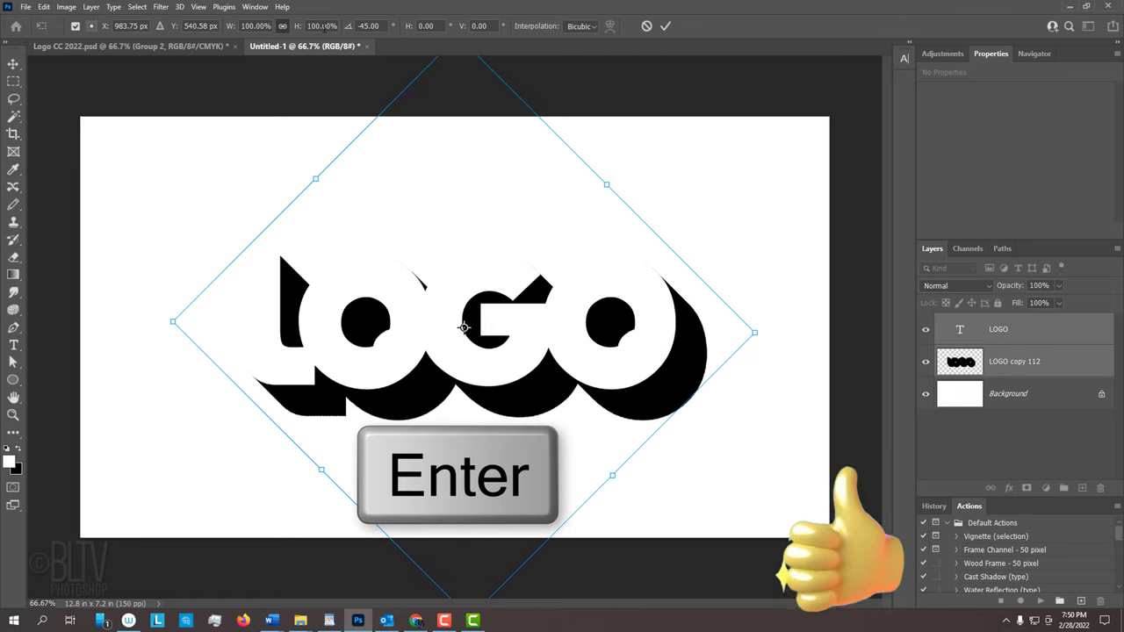
pyautogui.press('Return')
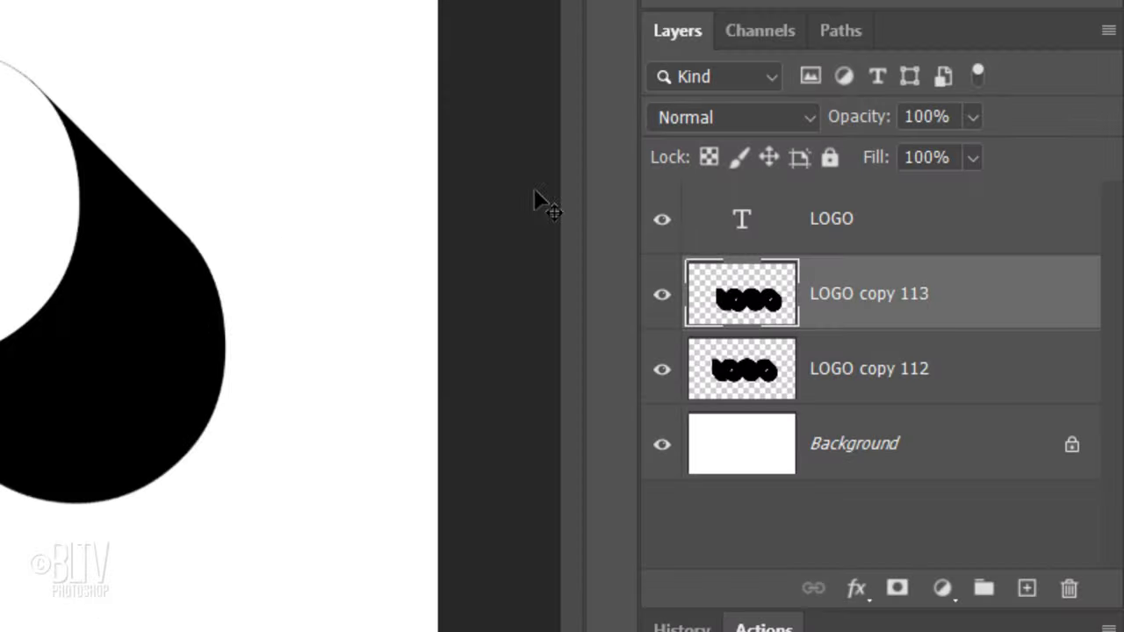
# Merge shadow layers LOGO copy 113 and LOGO copy 112 into a single LOGO copy 113.
pyautogui.click(742, 221)
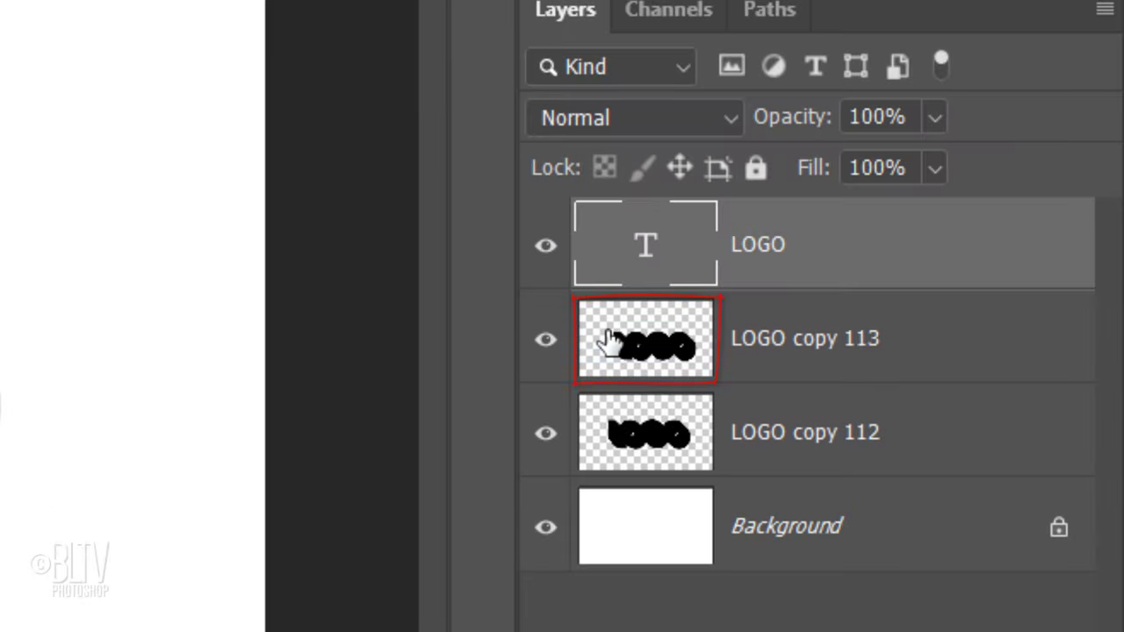
pyautogui.click(609, 343)
pyautogui.keyDown('shift'); pyautogui.click(611, 446); pyautogui.keyUp('shift')
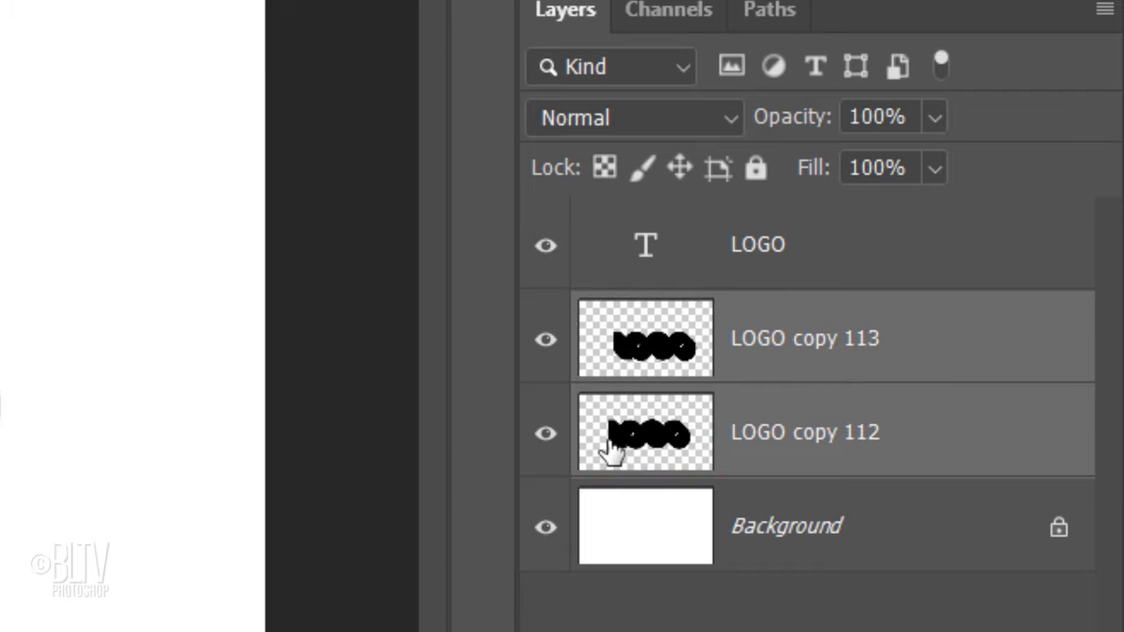
pyautogui.hotkey('ctrl', 'e')
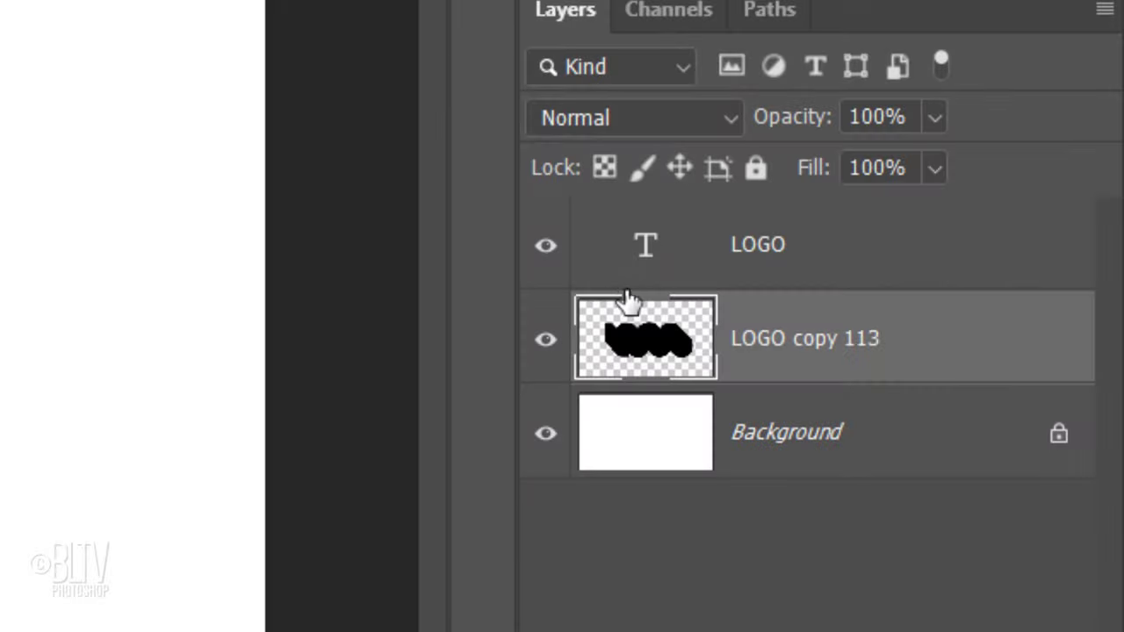
# Select LOGO with LOGO copy 113 and skew them about -24.5° into an italic lean.
pyautogui.keyDown('shift'); pyautogui.click(643, 244); pyautogui.keyUp('shift')
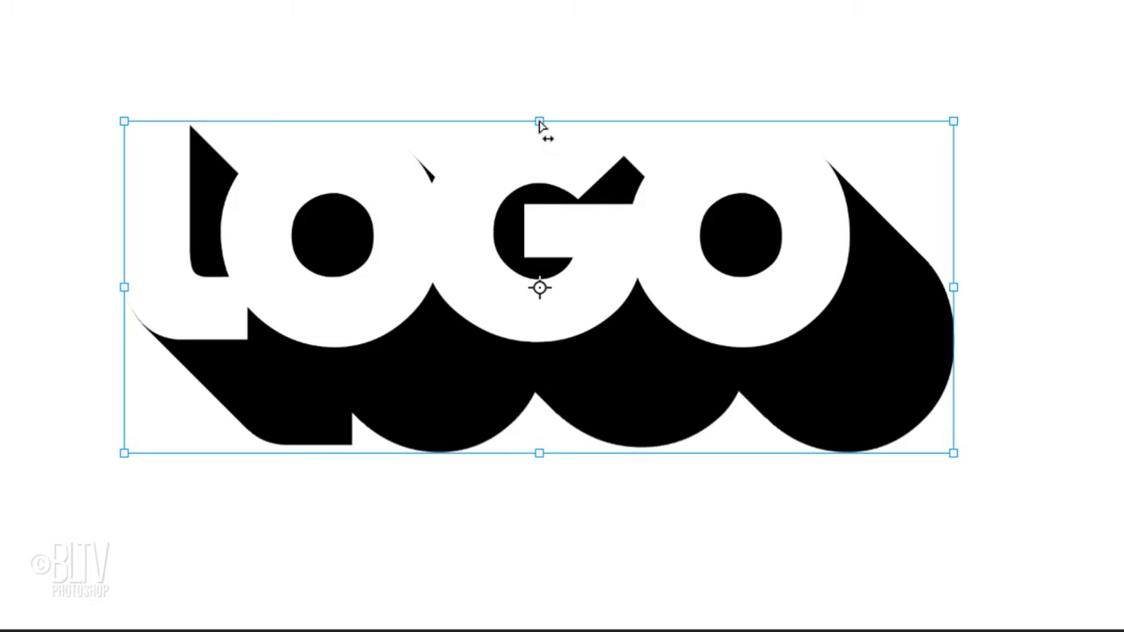
pyautogui.press('ctrl')
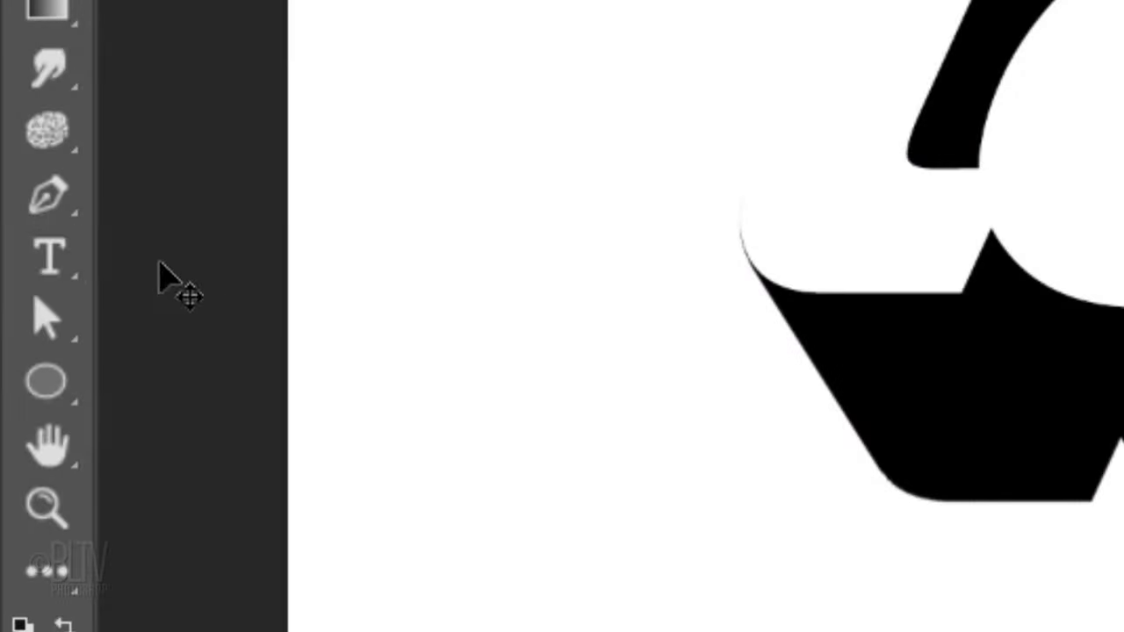
# Set the type tool to Bauhaus-Thin at 37 pt for the POWERING THE WORLD tagline.
pyautogui.rightClick(48, 256)
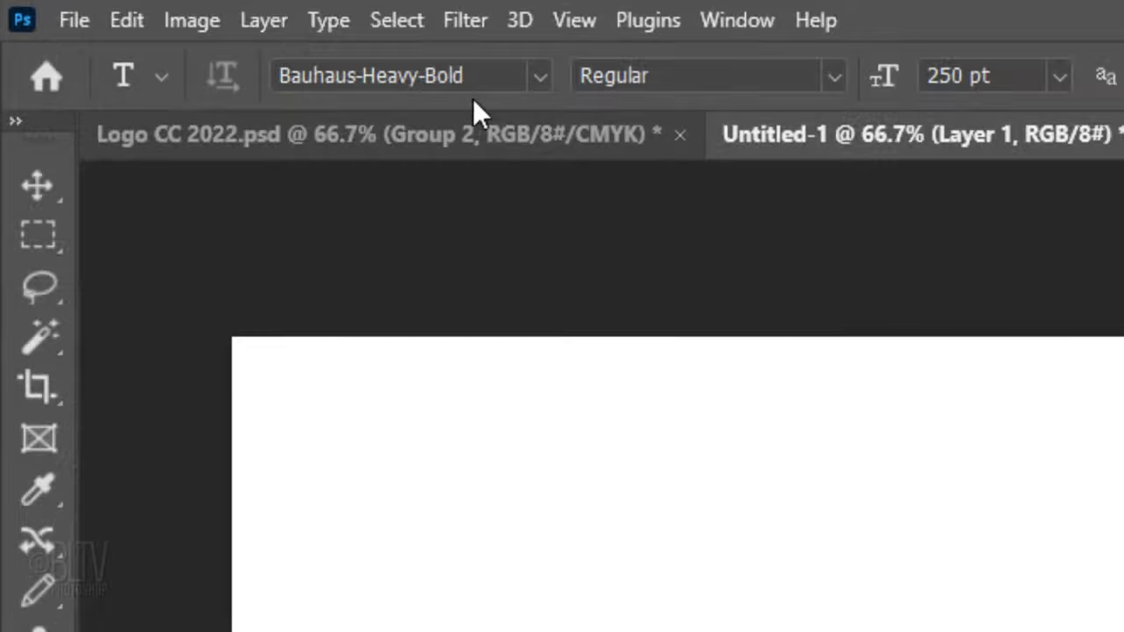
pyautogui.click(459, 85)
pyautogui.write('bauhaus')
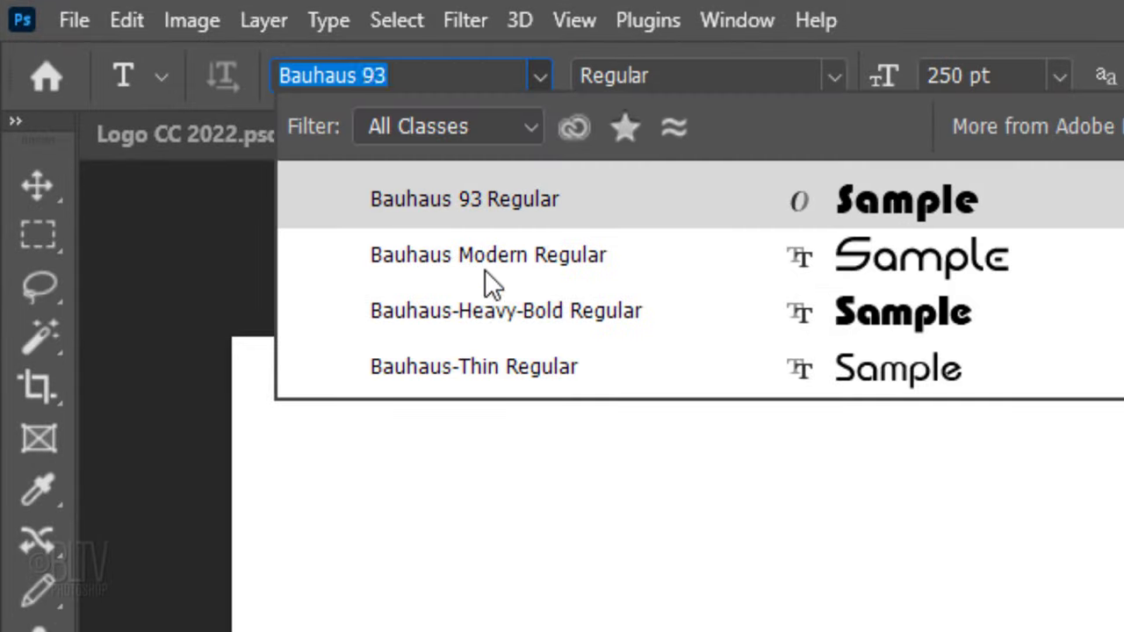
pyautogui.click(480, 367)
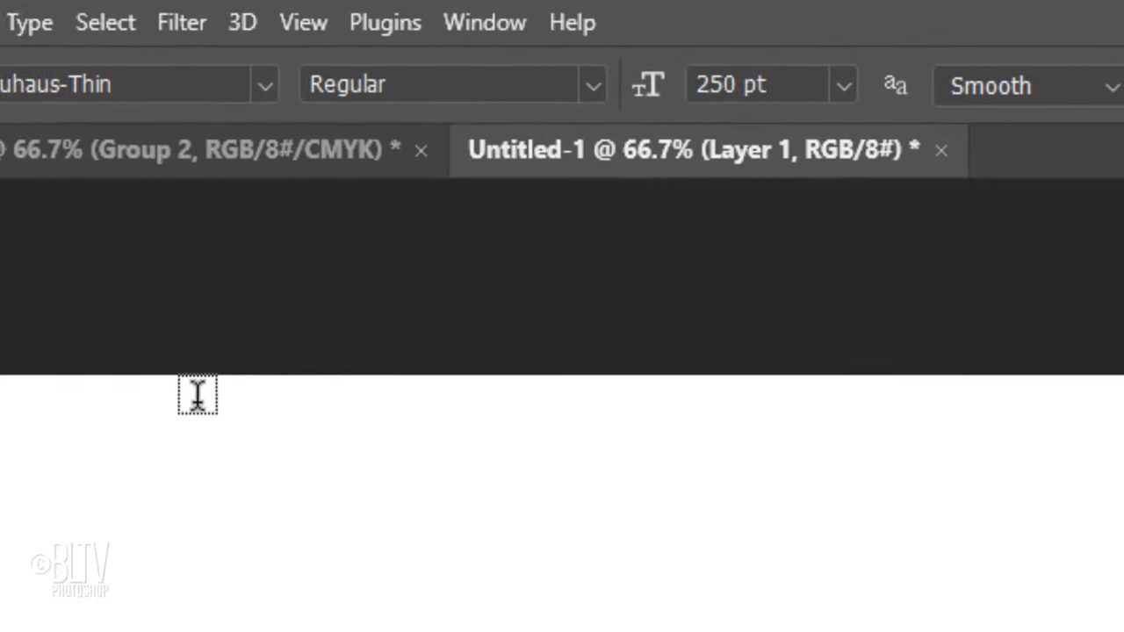
pyautogui.doubleClick(716, 84)
pyautogui.write('37')
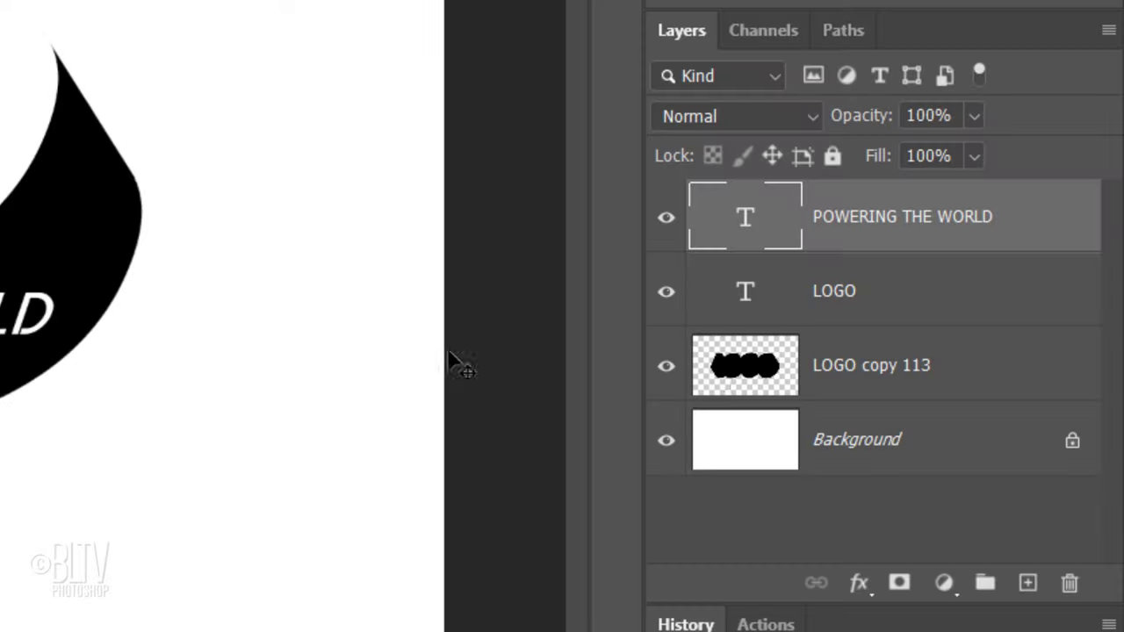
# Add a new layer above Background and switch to the Ellipse tool in Shape mode.
pyautogui.click(957, 446)
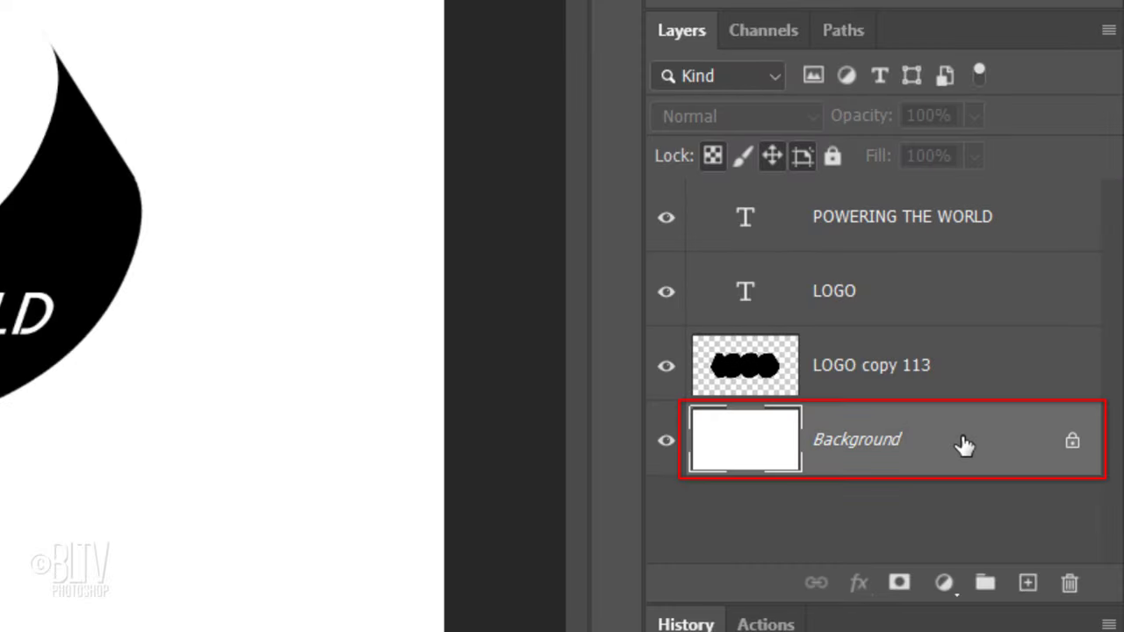
pyautogui.click(1027, 584)
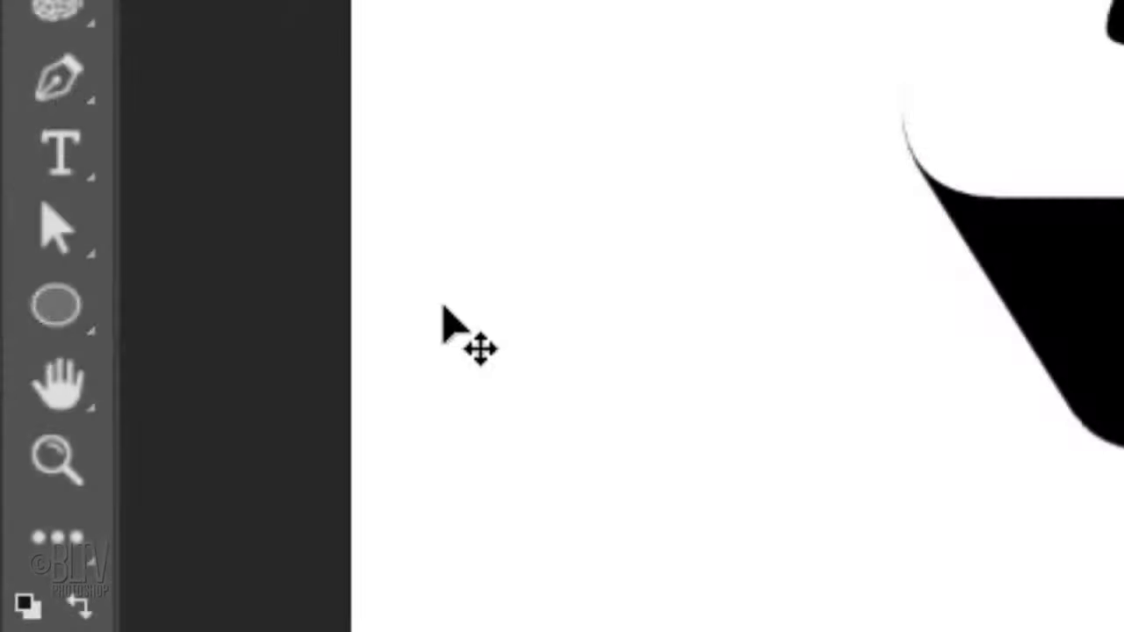
pyautogui.rightClick(58, 307)
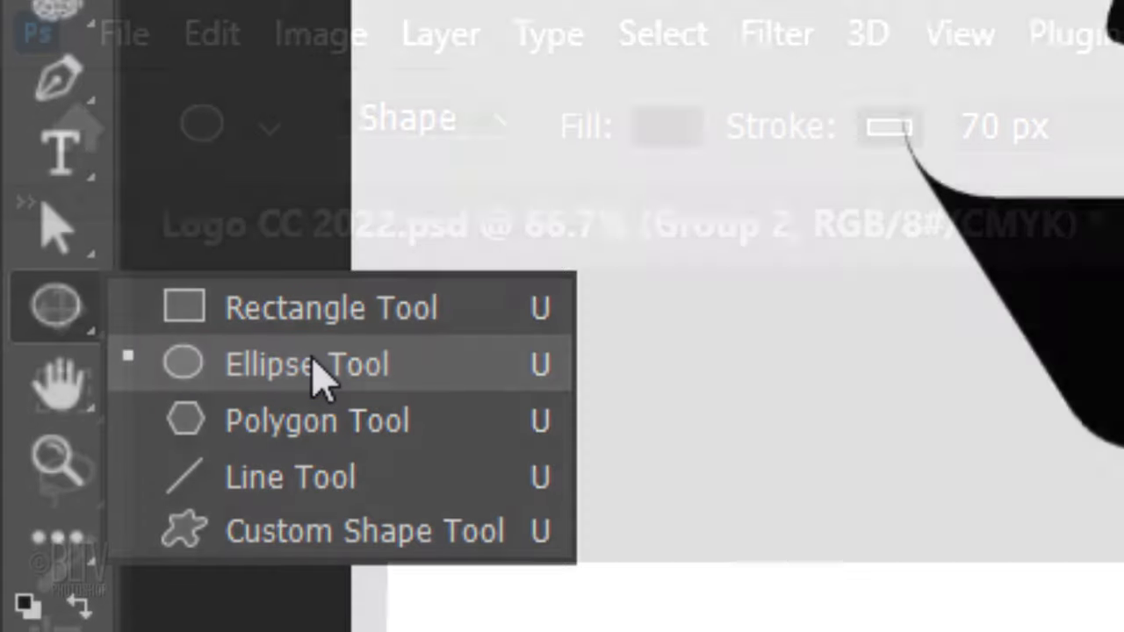
pyautogui.click(322, 376)
pyautogui.click(509, 132)
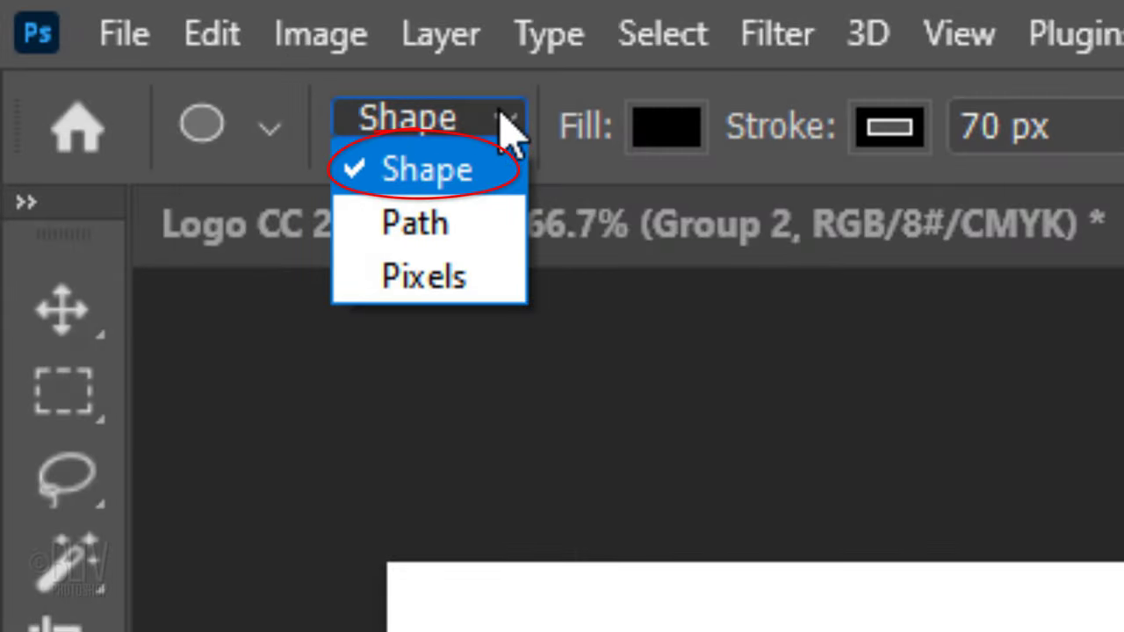
pyautogui.click(511, 130)
# Set the ellipse fill to pure red and its stroke to black at 70 px.
pyautogui.click(664, 145)
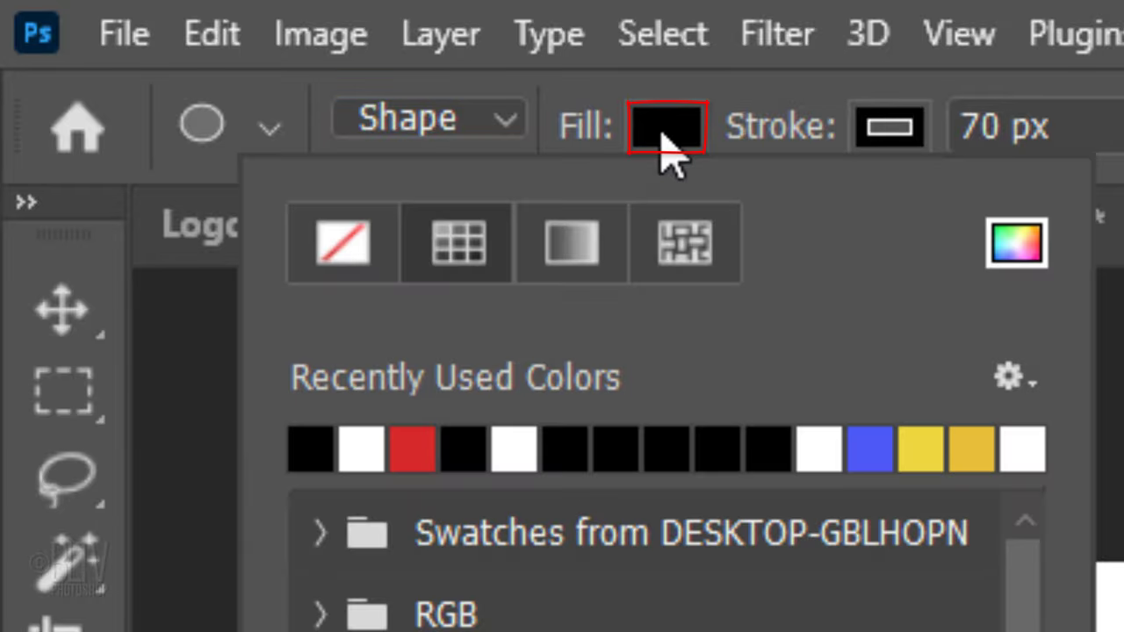
pyautogui.click(1014, 248)
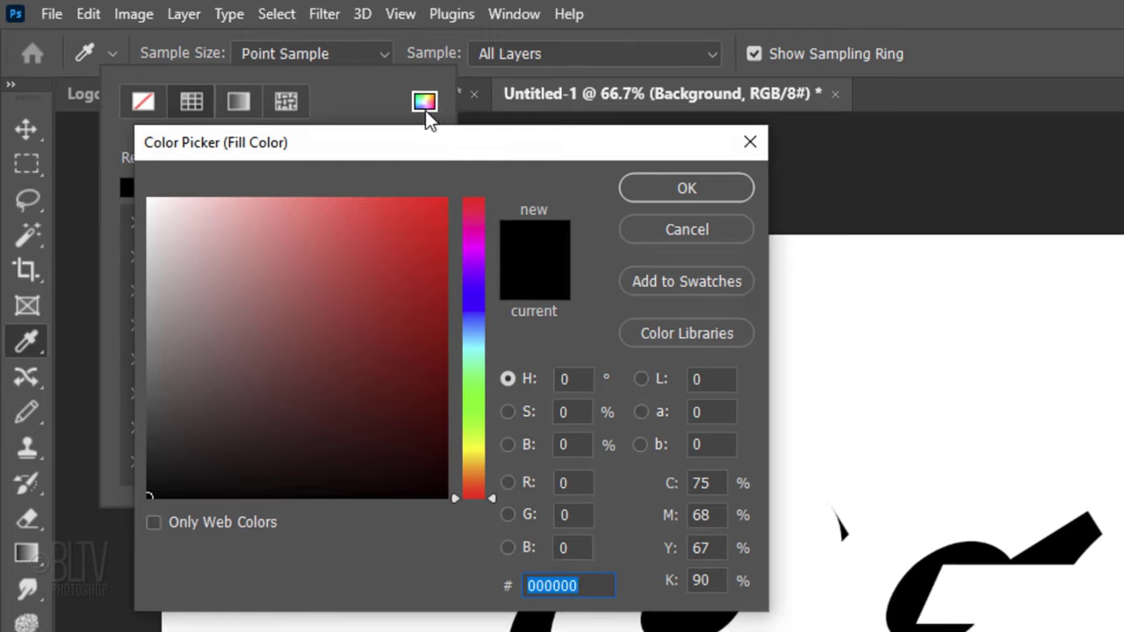
pyautogui.moveTo(409, 267); pyautogui.dragTo(508, 167)
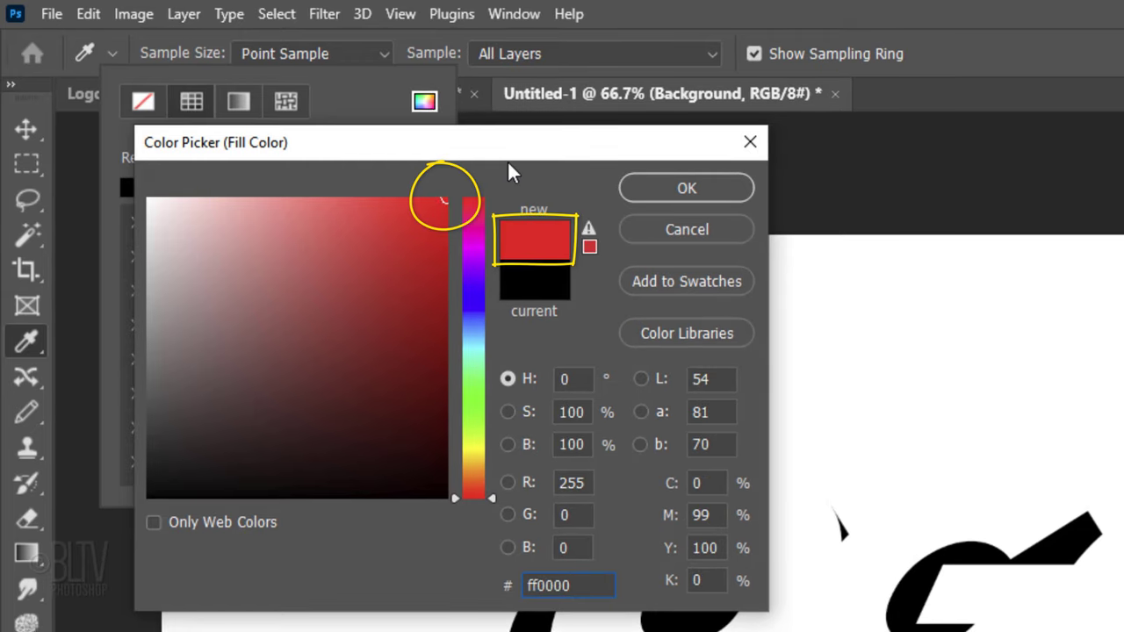
pyautogui.click(673, 187)
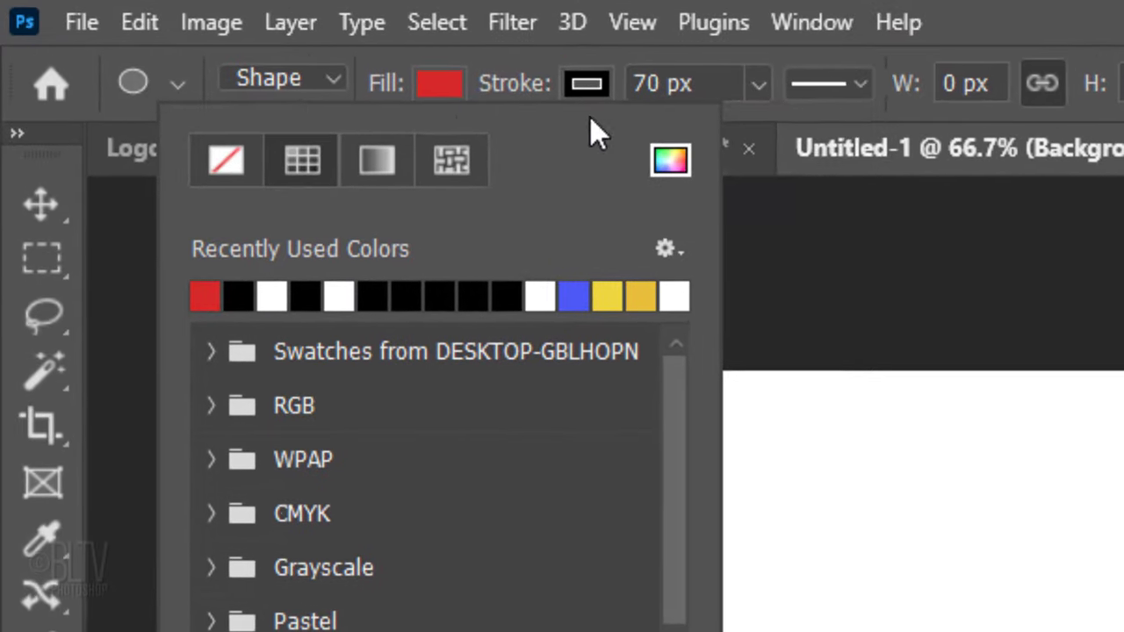
pyautogui.click(373, 55)
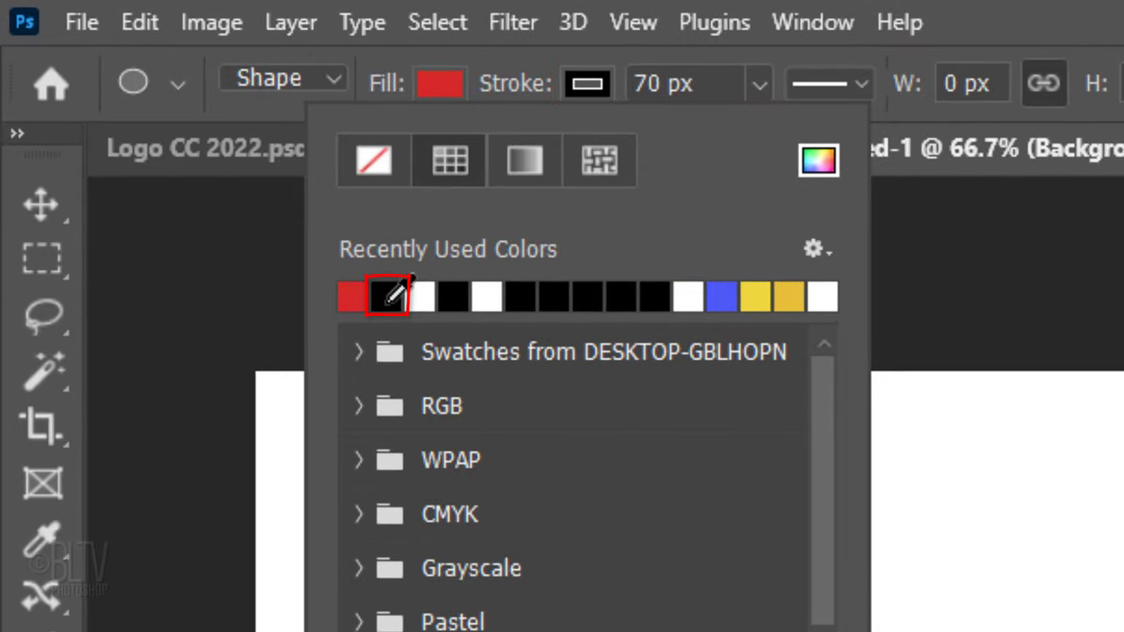
pyautogui.click(388, 304)
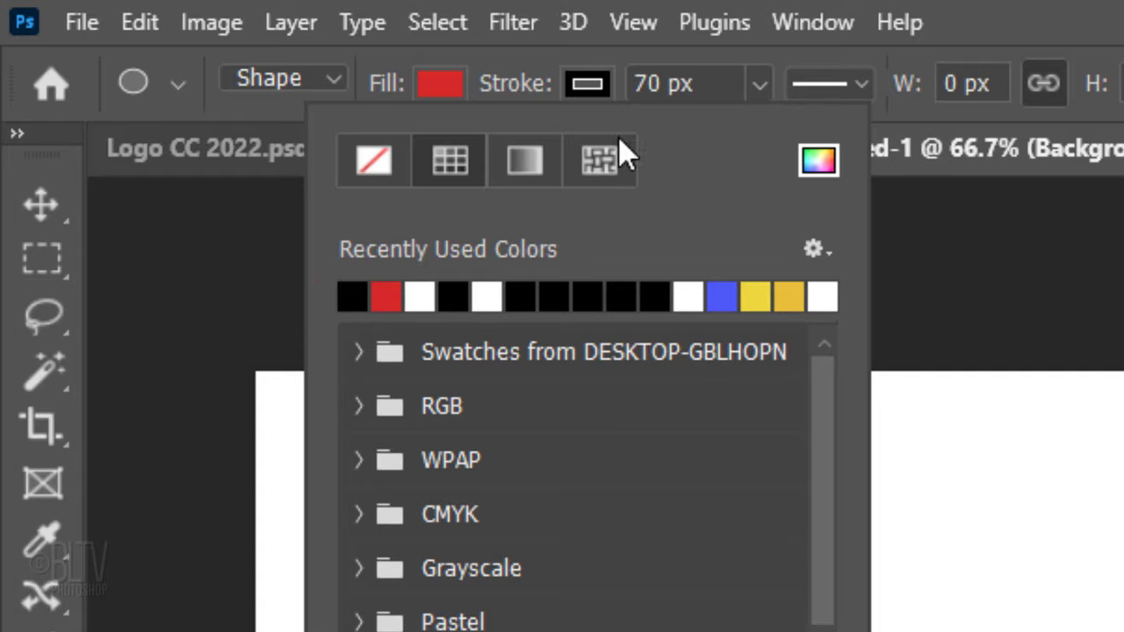
pyautogui.click(722, 83)
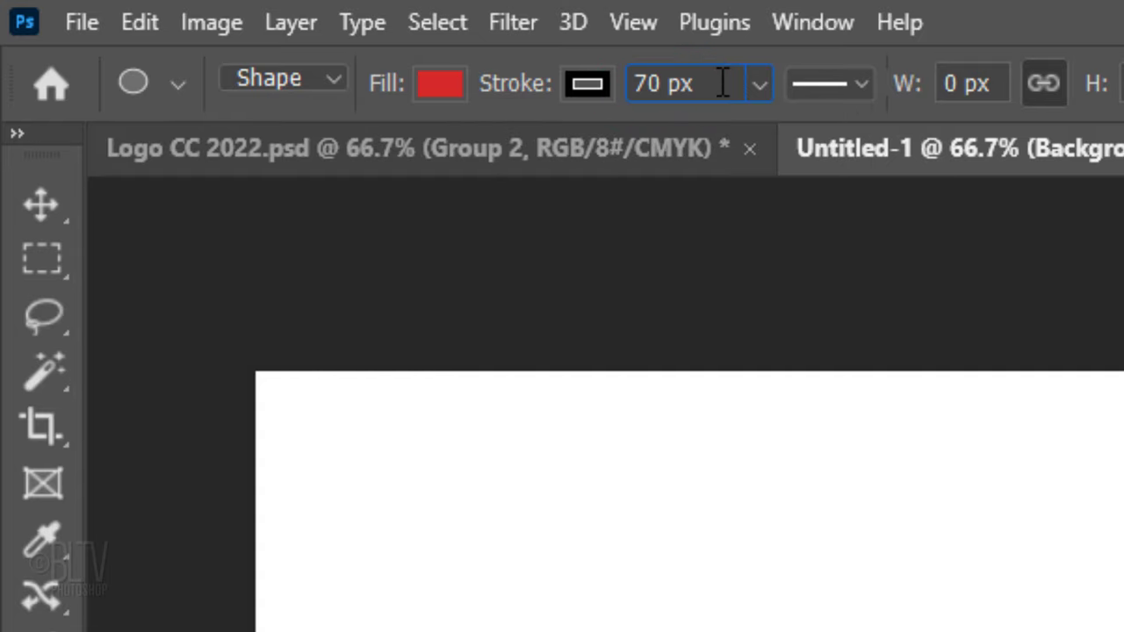
# Make the ellipse stroke a solid line aligned Outside, keeping the default caps and mitered corners.
pyautogui.click(857, 86)
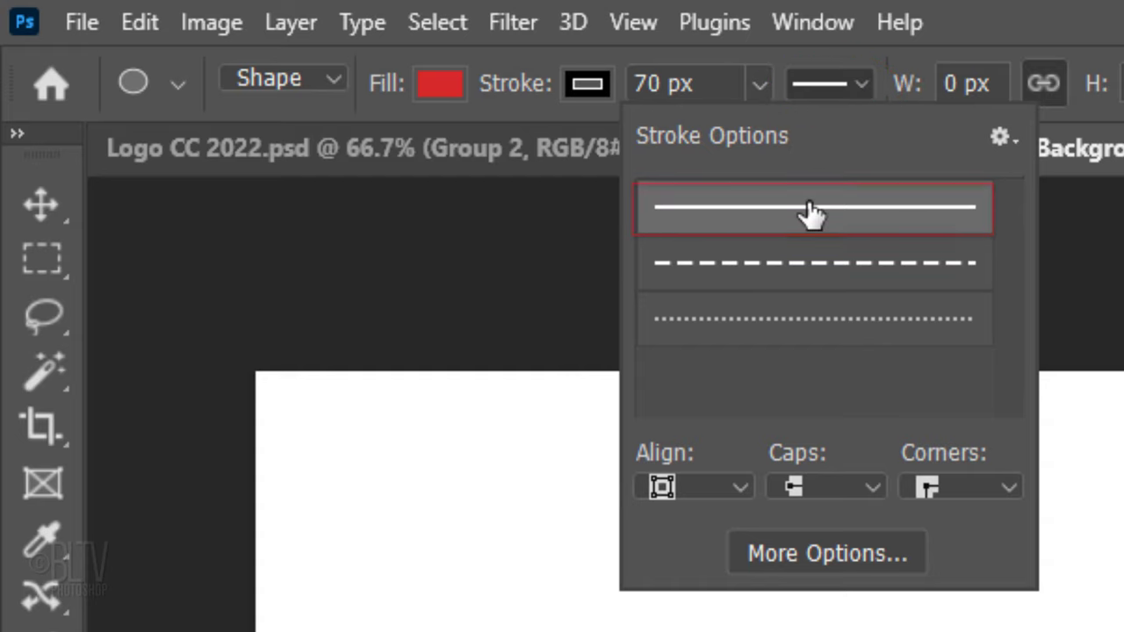
pyautogui.click(738, 489)
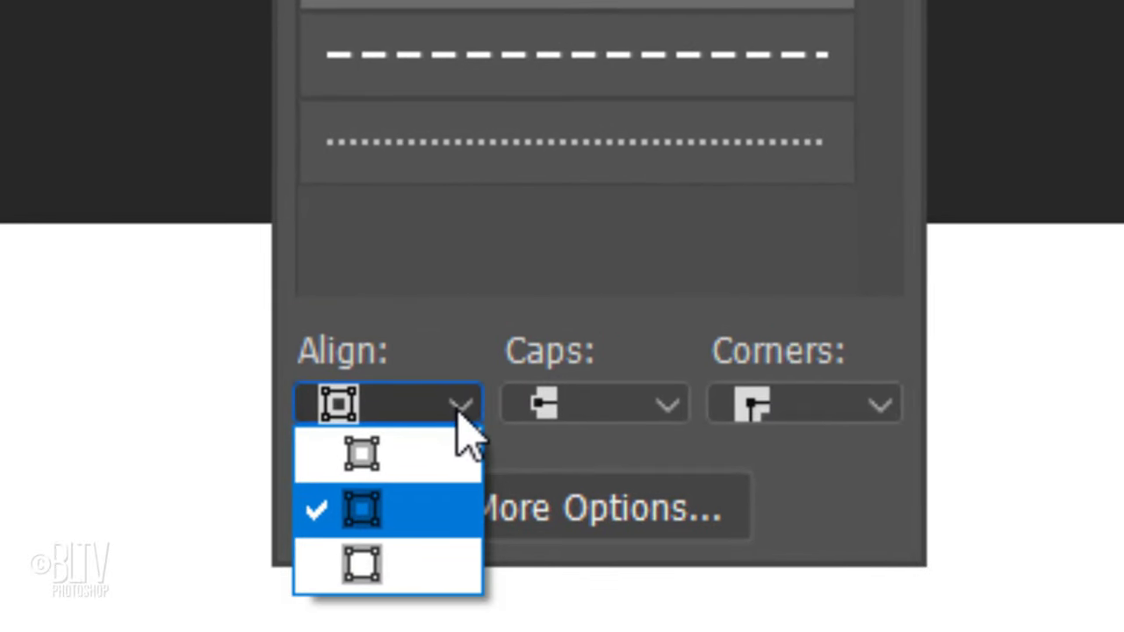
pyautogui.click(360, 575)
pyautogui.click(666, 399)
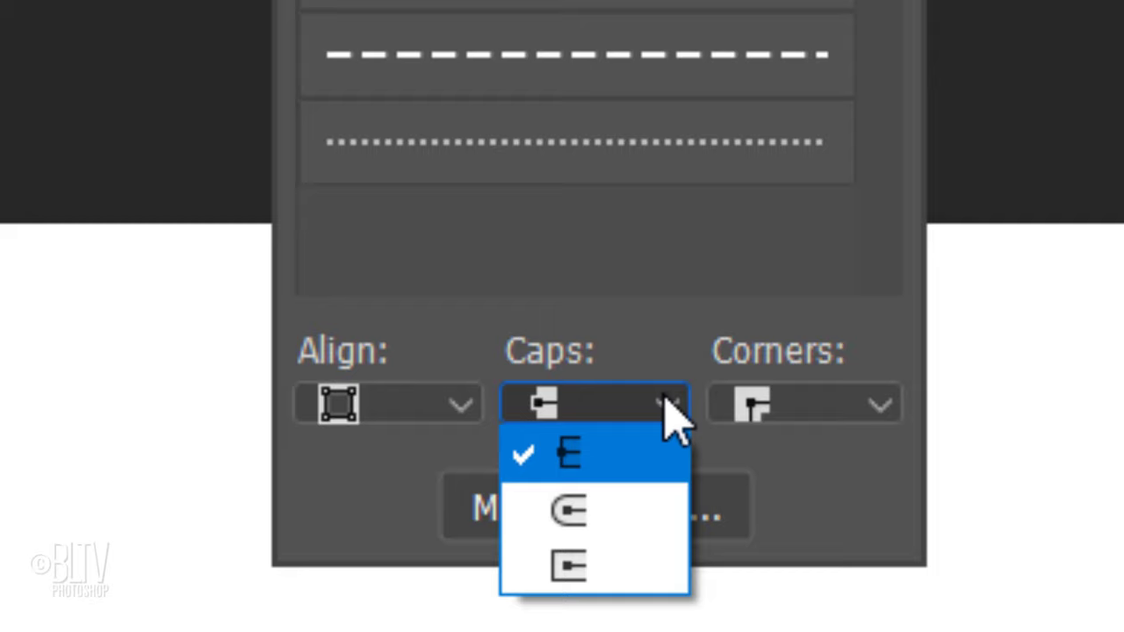
pyautogui.click(665, 399)
pyautogui.click(883, 399)
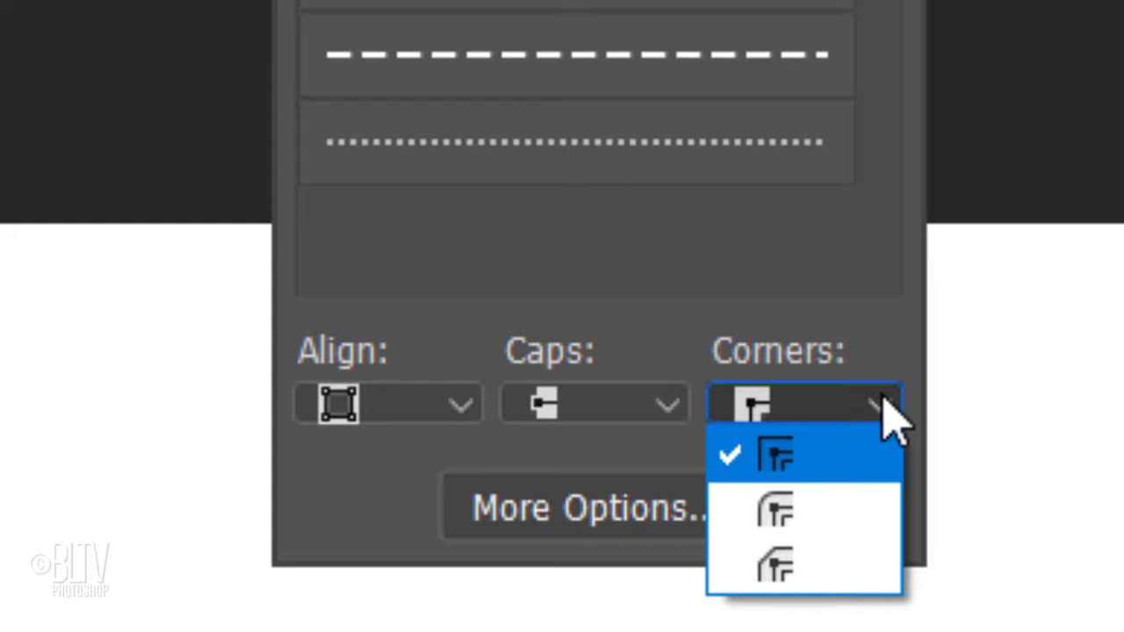
pyautogui.click(889, 419)
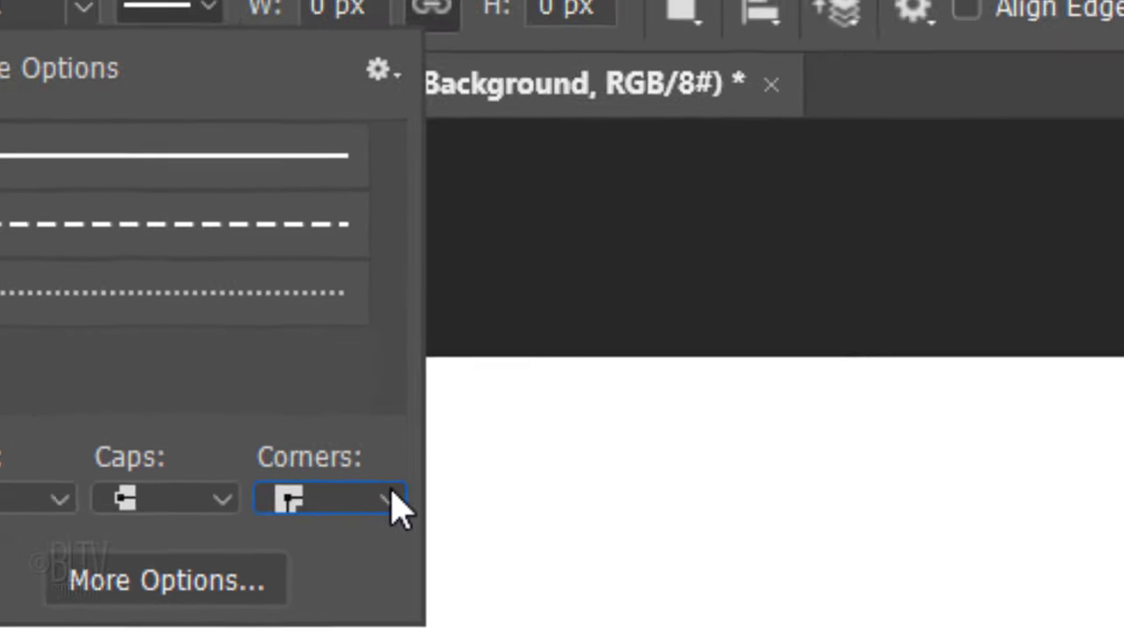
pyautogui.click(916, 15)
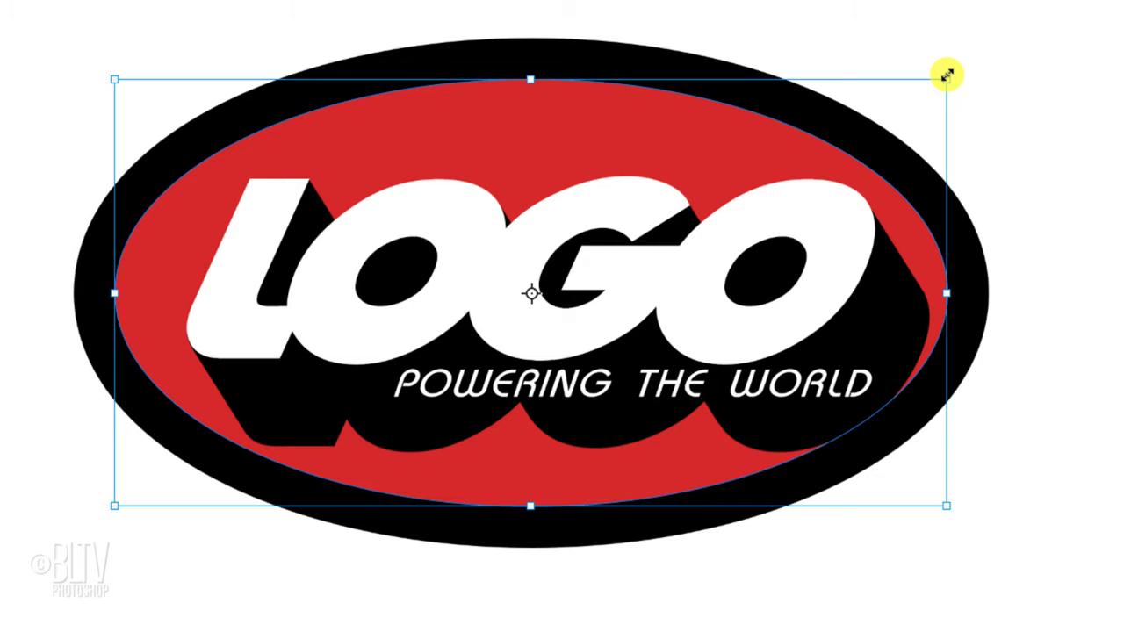
# Tilt the red, black-outlined ellipse counter-clockwise behind the LOGO text with Free Transform.
pyautogui.hotkey('alt', 'shift')
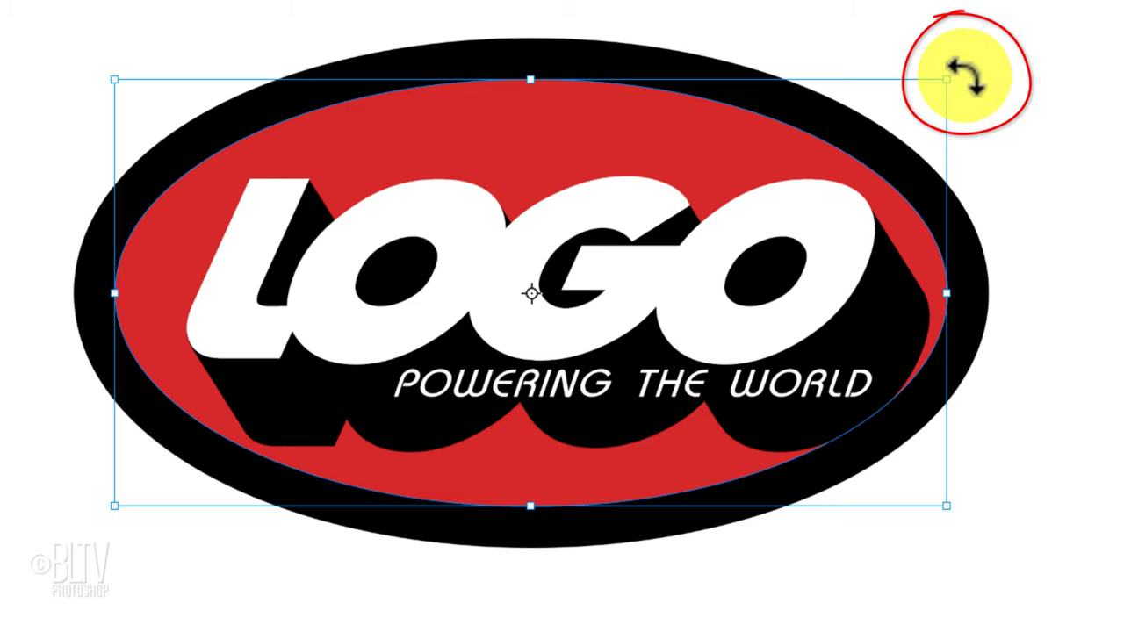
pyautogui.moveTo(966, 77); pyautogui.dragTo(921, 39)
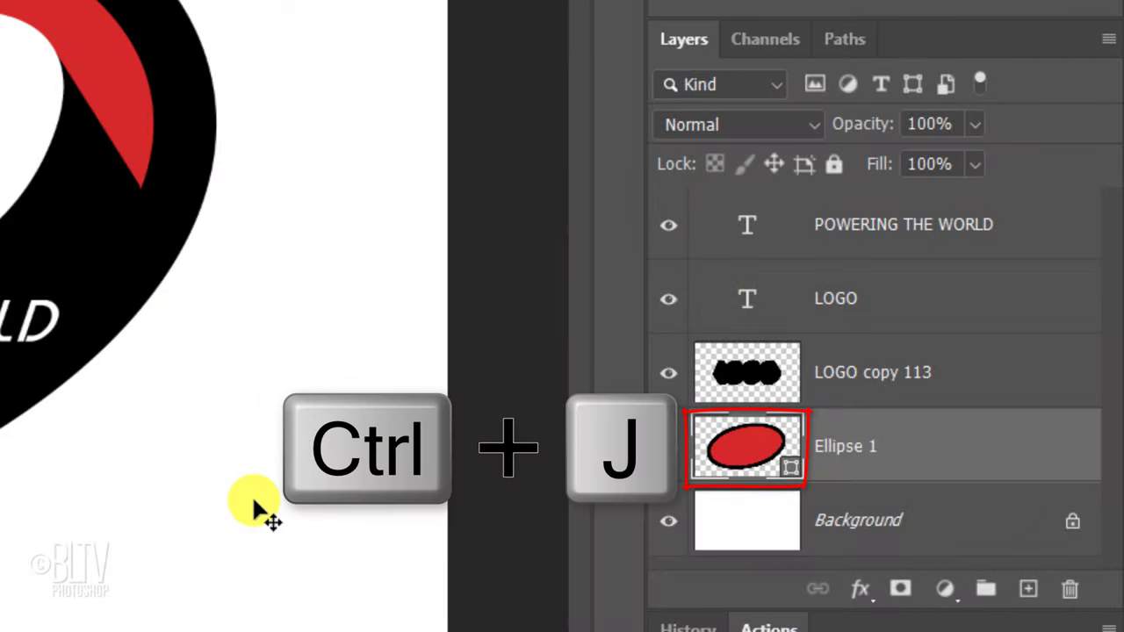
# Duplicate Ellipse 1 with Ctrl+J and give the copy a white 15.03 px stroke.
pyautogui.hotkey('ctrl', 'j')
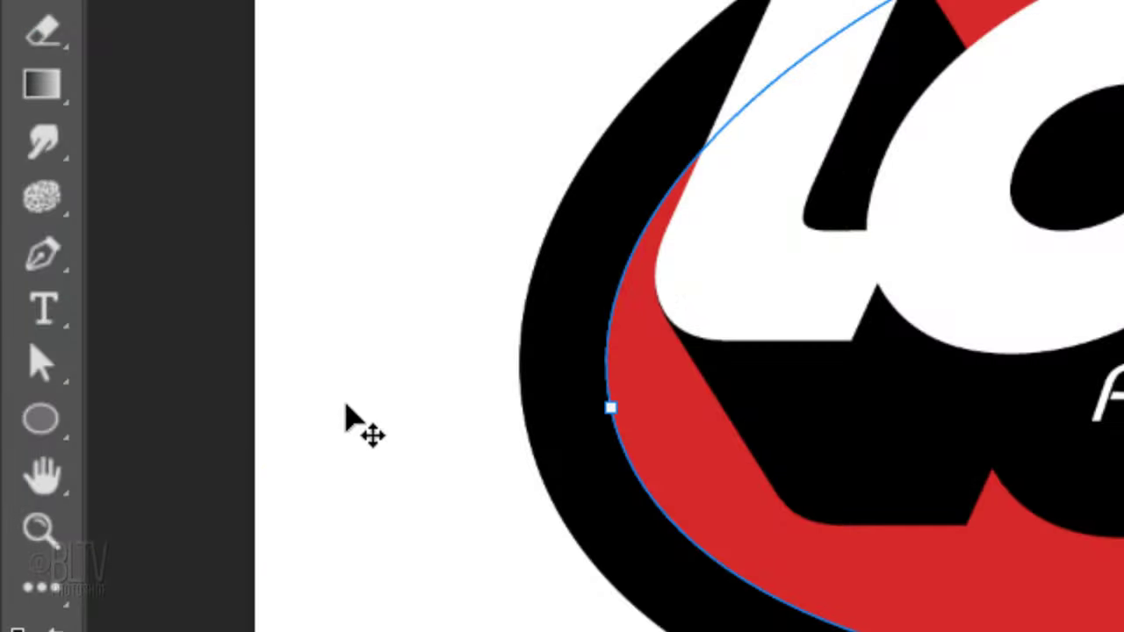
pyautogui.click(44, 421)
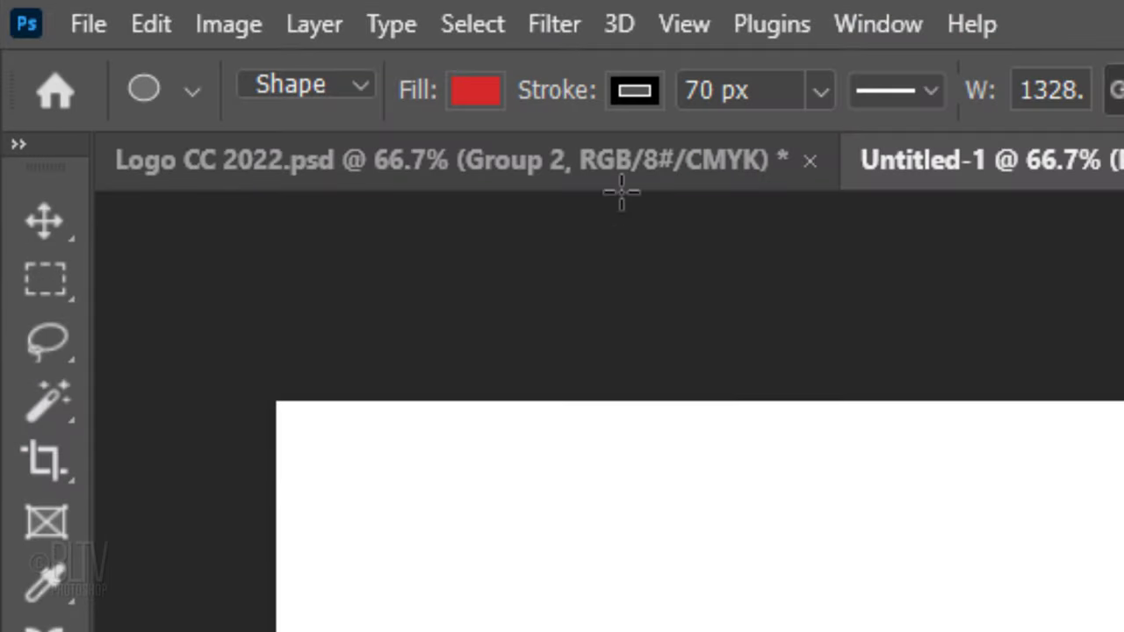
pyautogui.click(634, 90)
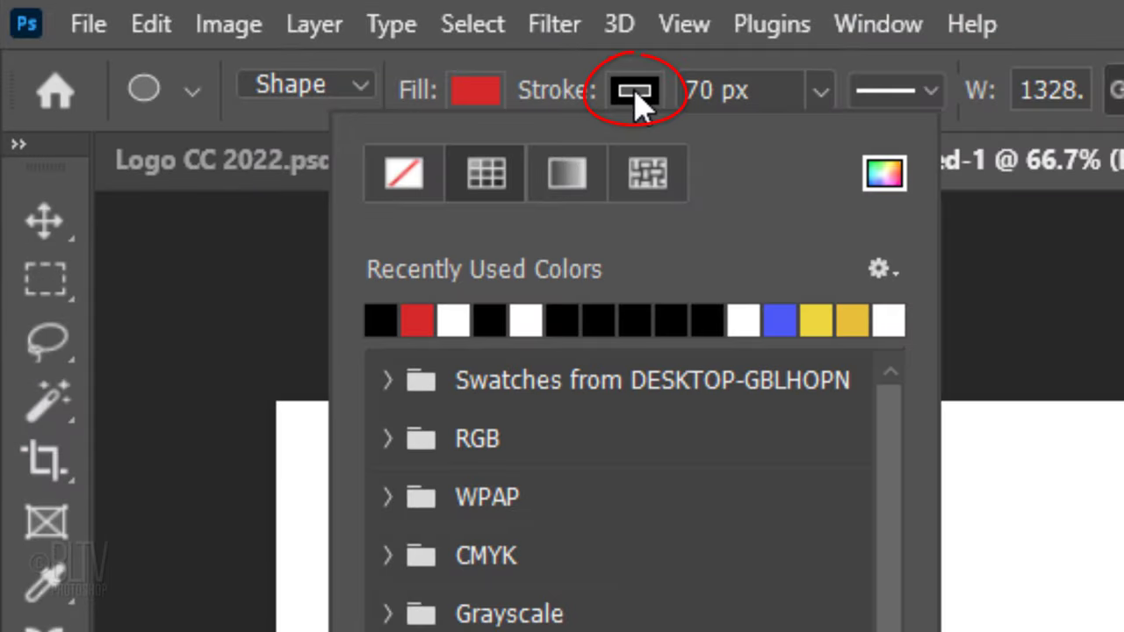
pyautogui.click(522, 332)
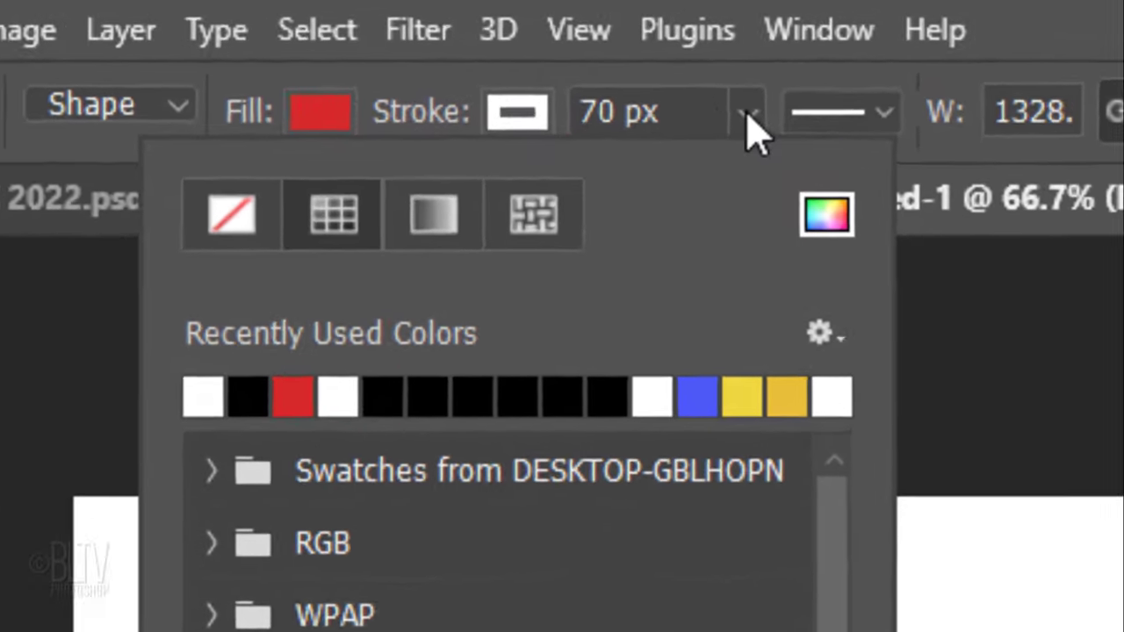
pyautogui.click(820, 91)
pyautogui.moveTo(820, 139); pyautogui.dragTo(814, 146)
pyautogui.moveTo(680, 213)
pyautogui.mouseDown()
pyautogui.moveTo(579, 216)
pyautogui.moveTo(571, 228)
pyautogui.mouseUp()
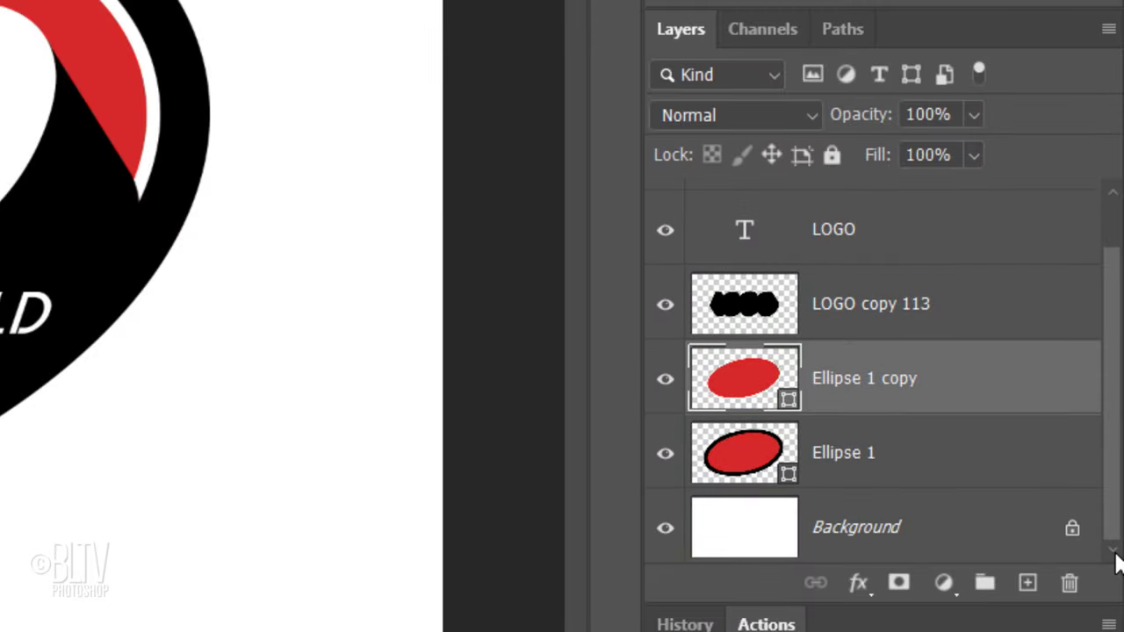
# Hide the Background layer and trim the canvas by Transparent Pixels around the logo.
pyautogui.click(664, 530)
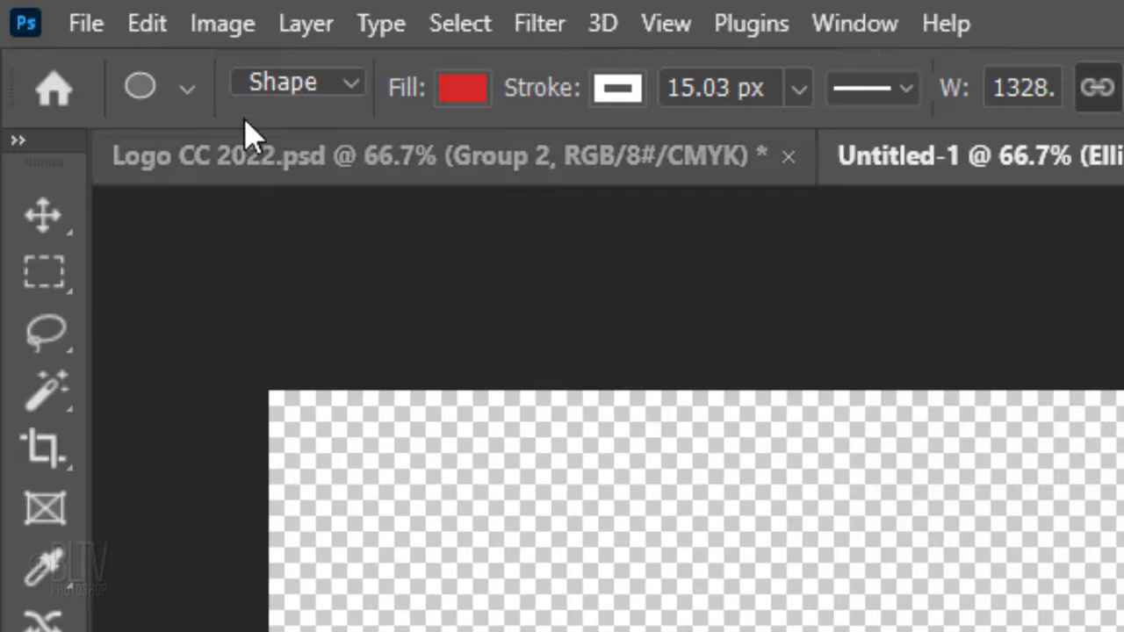
pyautogui.click(223, 24)
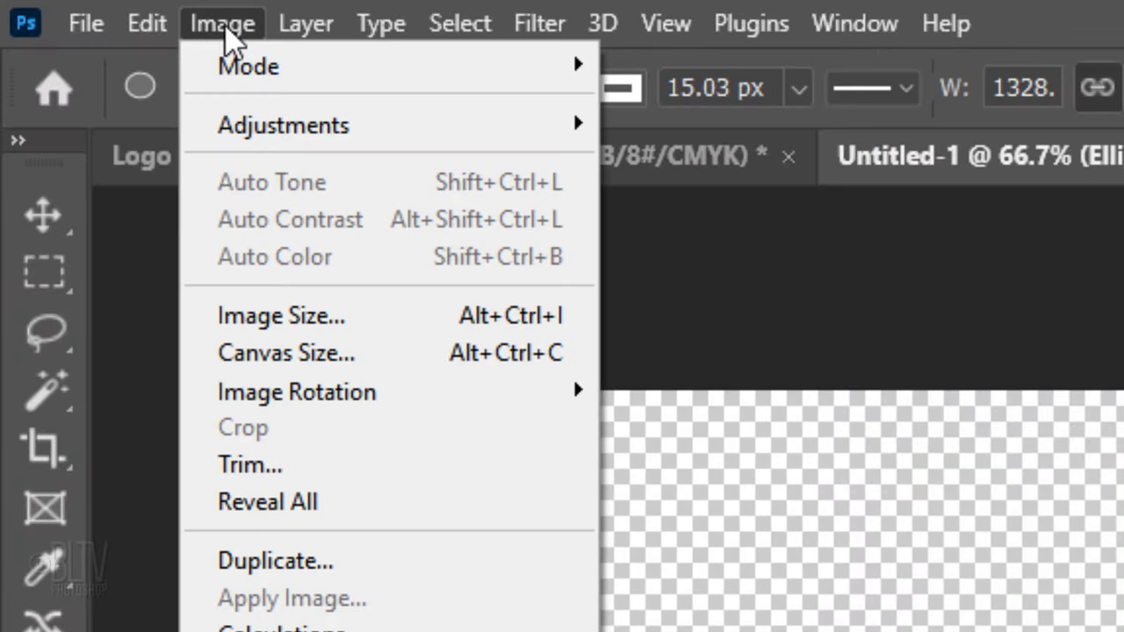
pyautogui.click(249, 465)
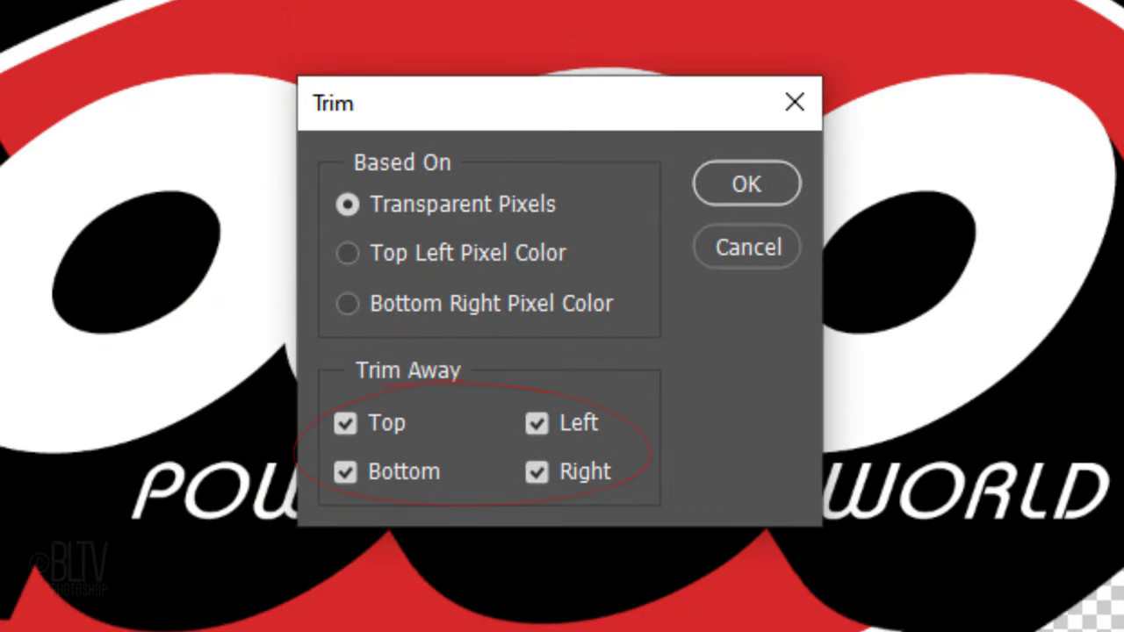
pyautogui.click(751, 184)
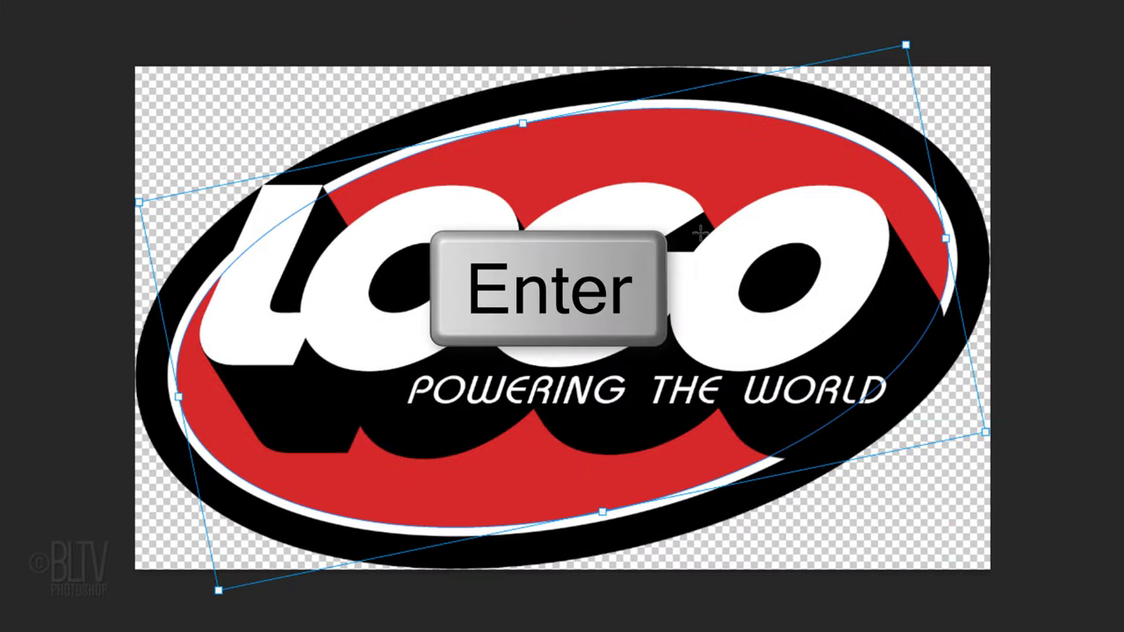
pyautogui.press('Return')
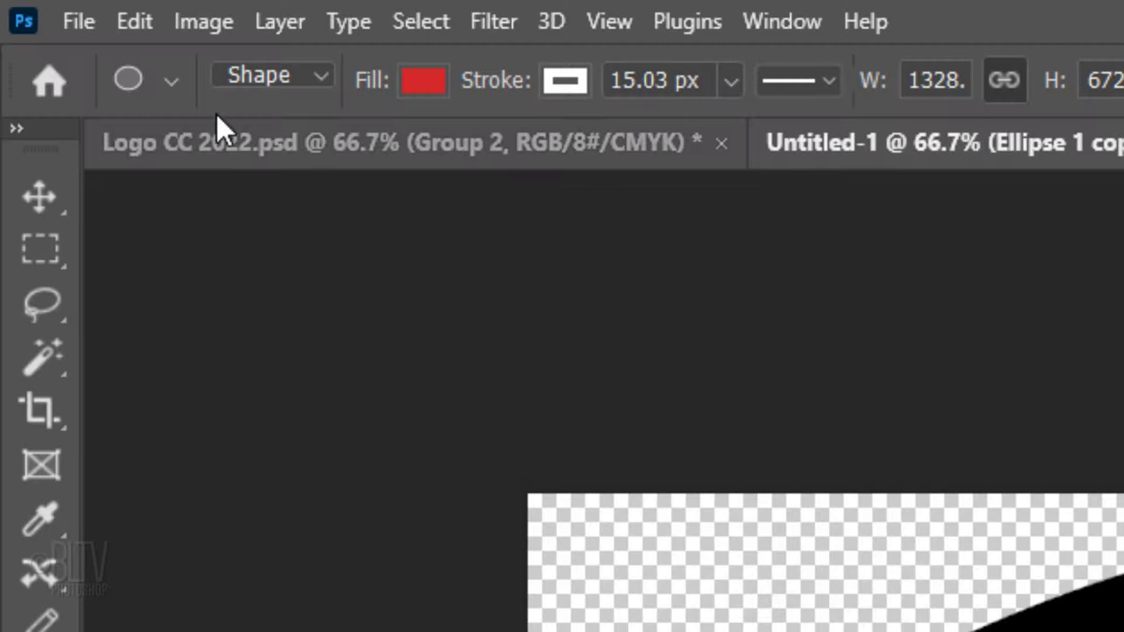
# Save a copy of the logo named 'Logo' as a PNG file.
pyautogui.click(79, 22)
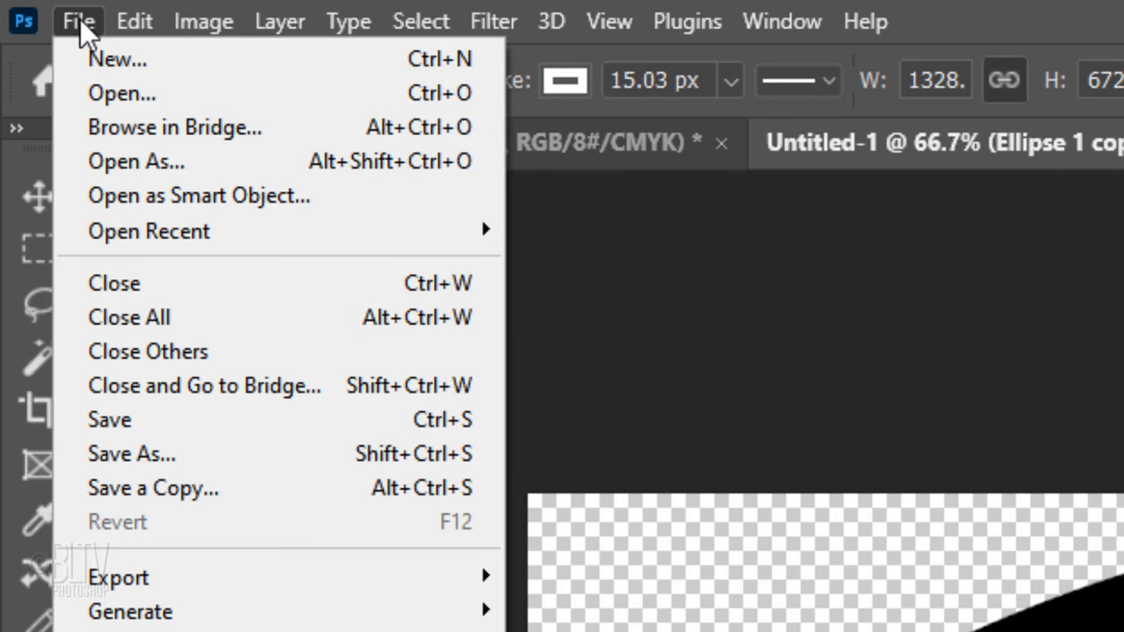
pyautogui.click(144, 488)
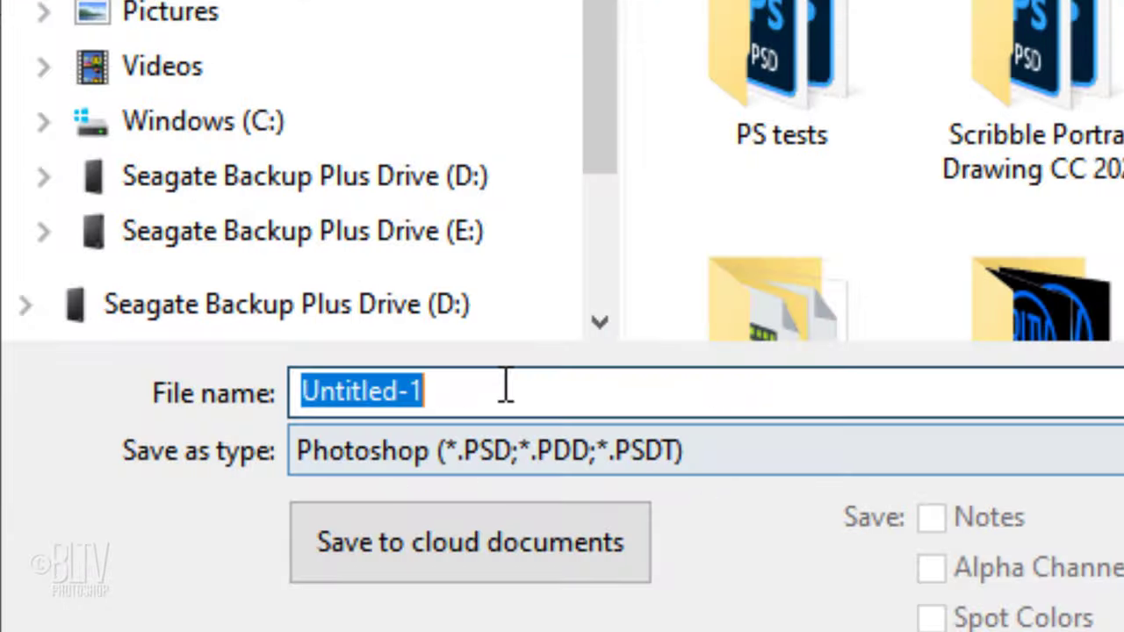
pyautogui.write('Logo')
pyautogui.click(384, 452)
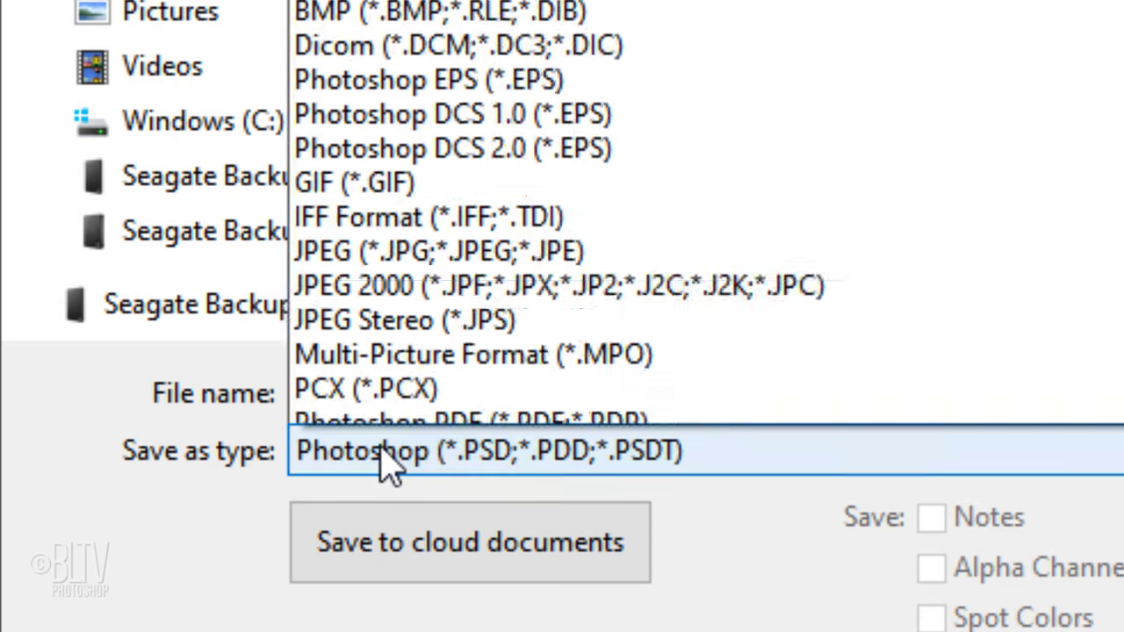
pyautogui.scroll(-3, 301, 326)
pyautogui.click(339, 268)
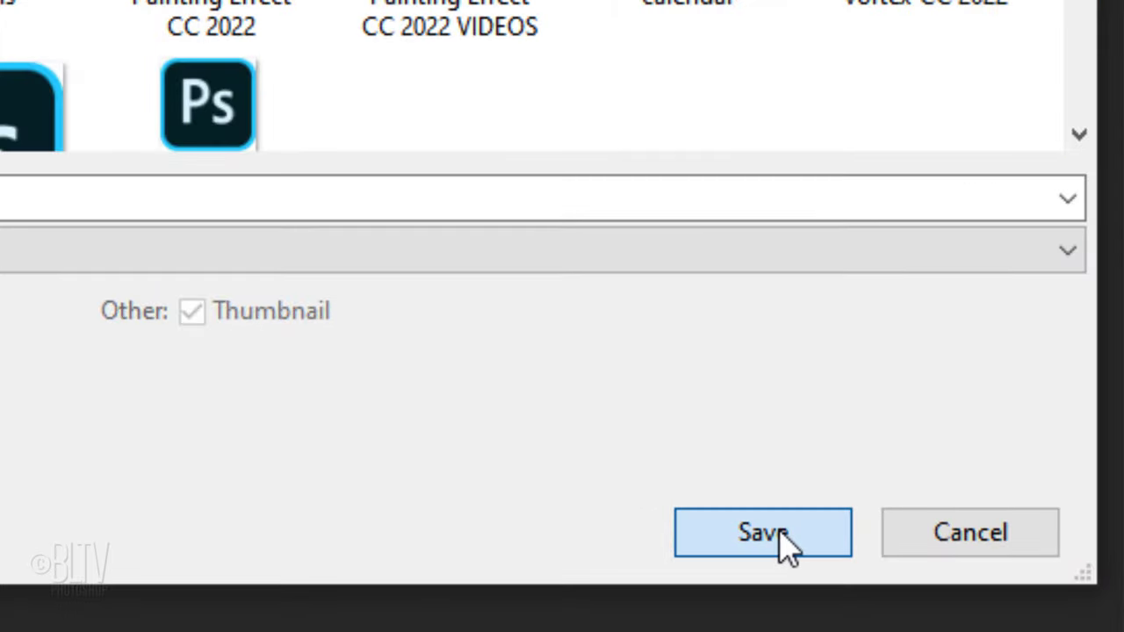
pyautogui.click(784, 544)
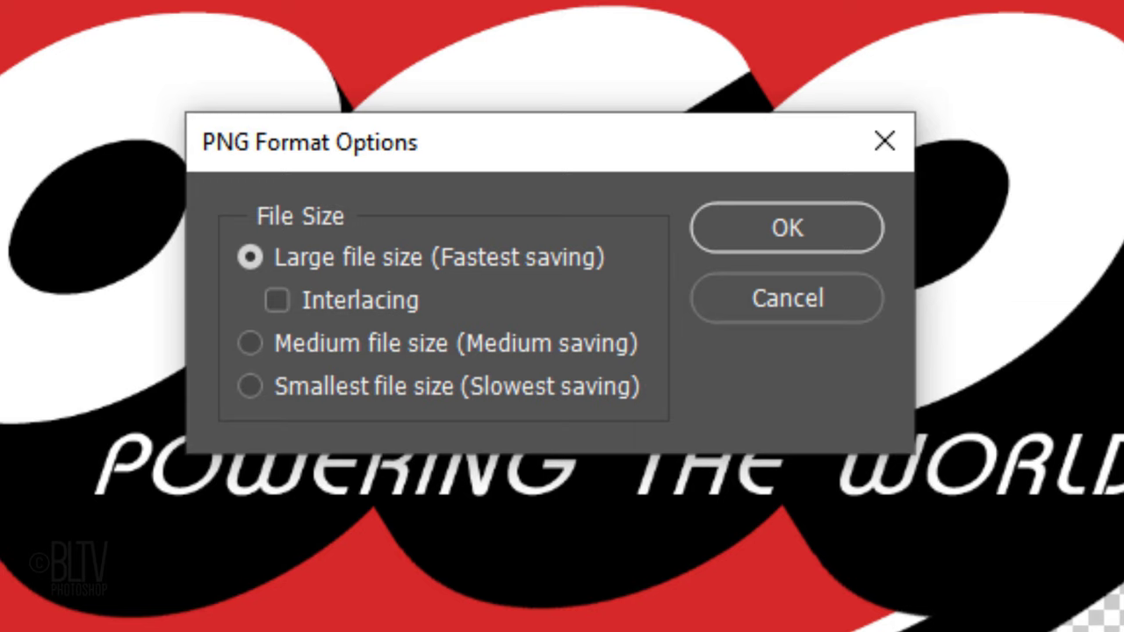